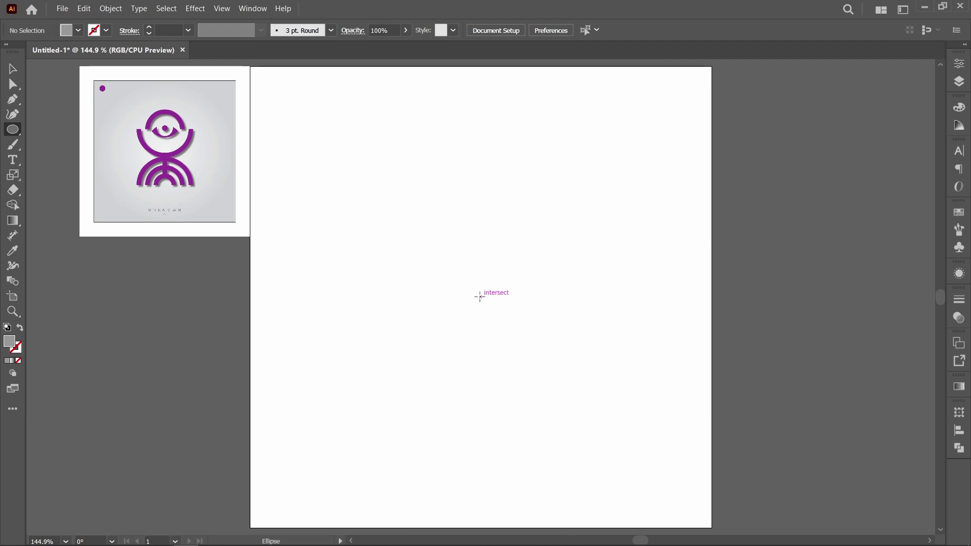
Draw a circle from the centre of the artboard and set its width and height to 12 mm.
left_click_drag(480, 297, 510, 326)
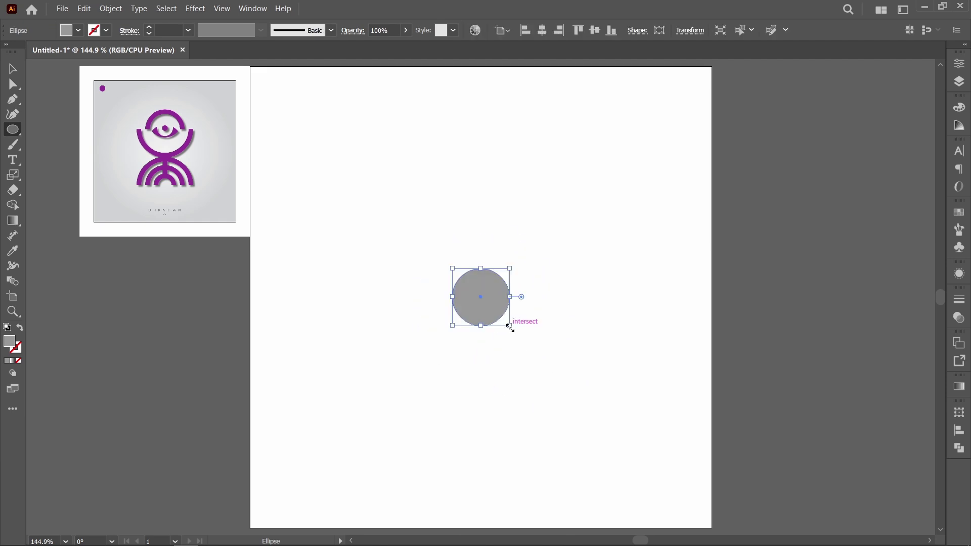
left_click(959, 63)
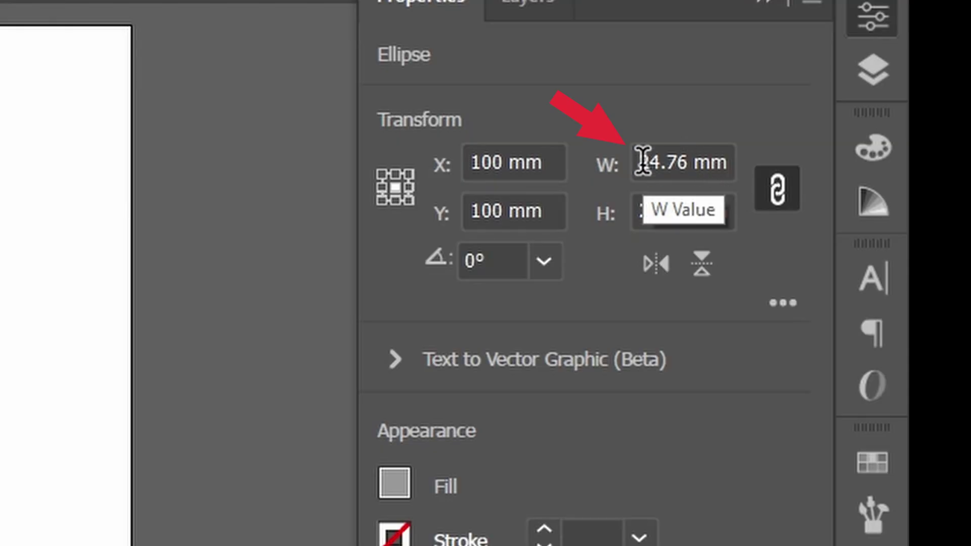
double_click(643, 161)
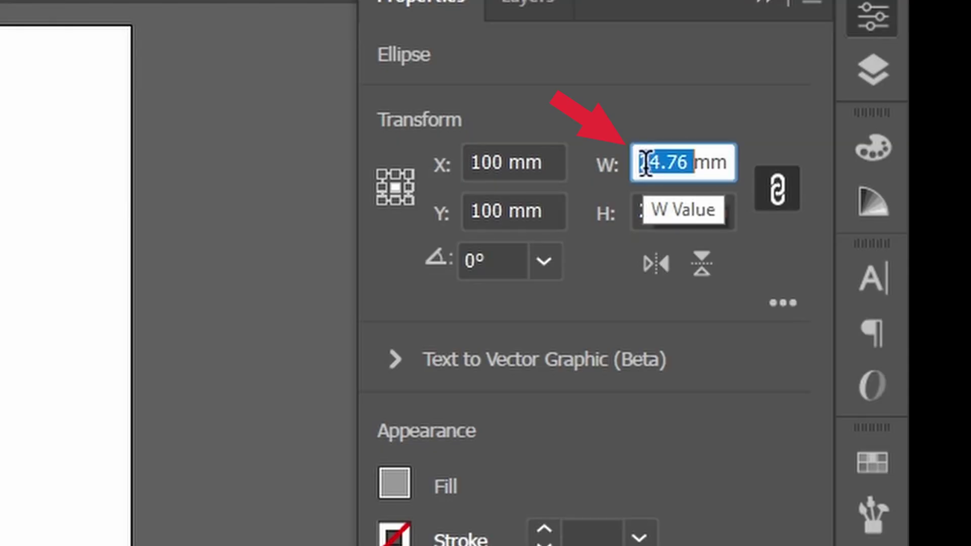
type("12")
key("Tab")
type("12")
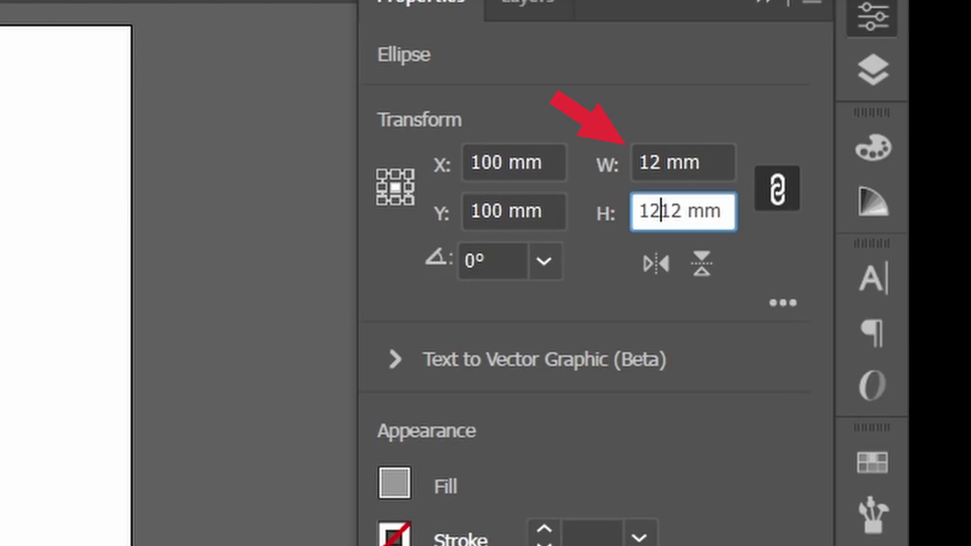
key("Delete")
key("Delete")
key("Return")
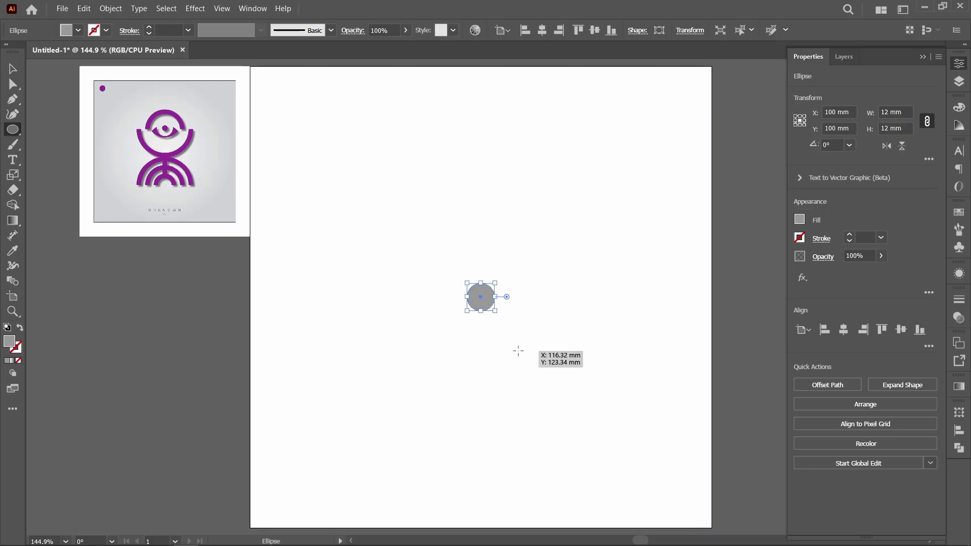
Swap the circle's fill and stroke, and set its stroke weight to 10 pt.
key("shift+x")
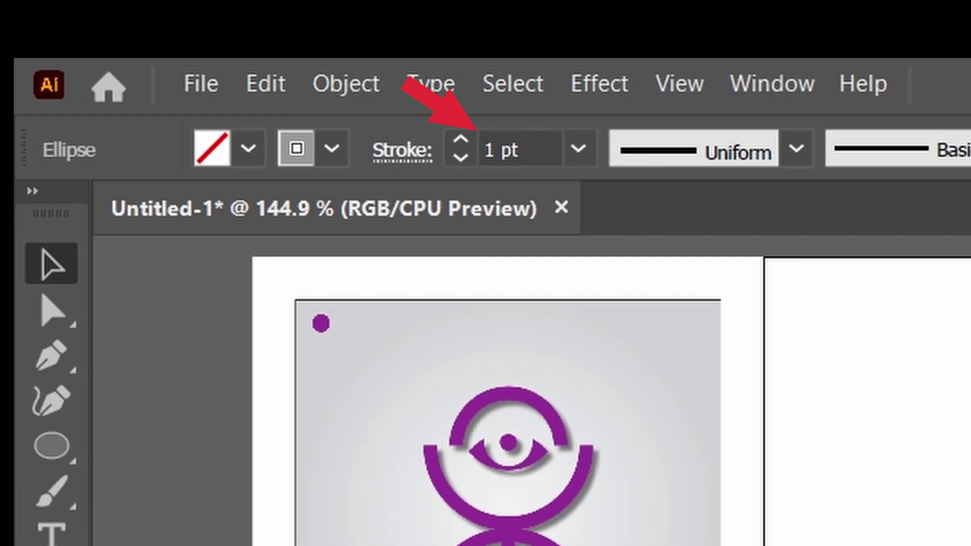
left_click(536, 150)
type("10")
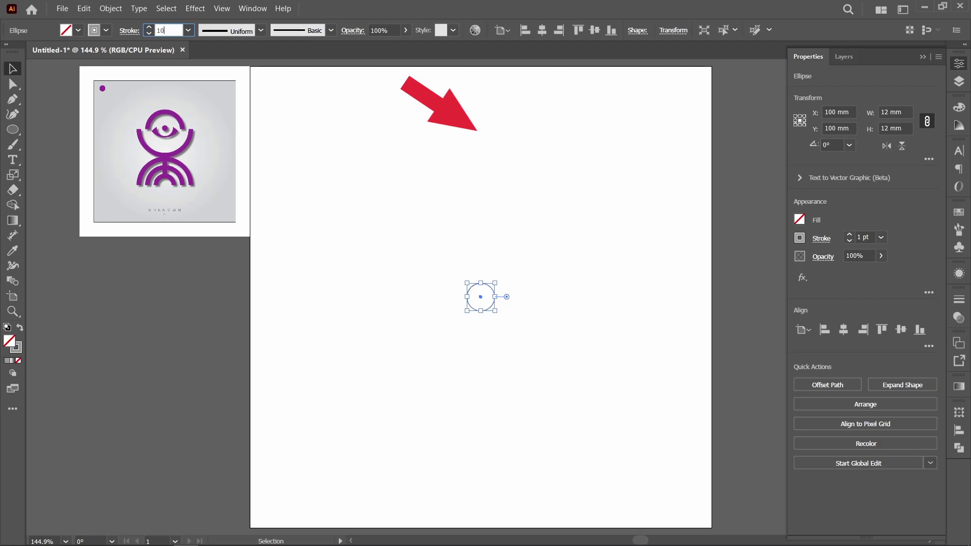
left_click(531, 408)
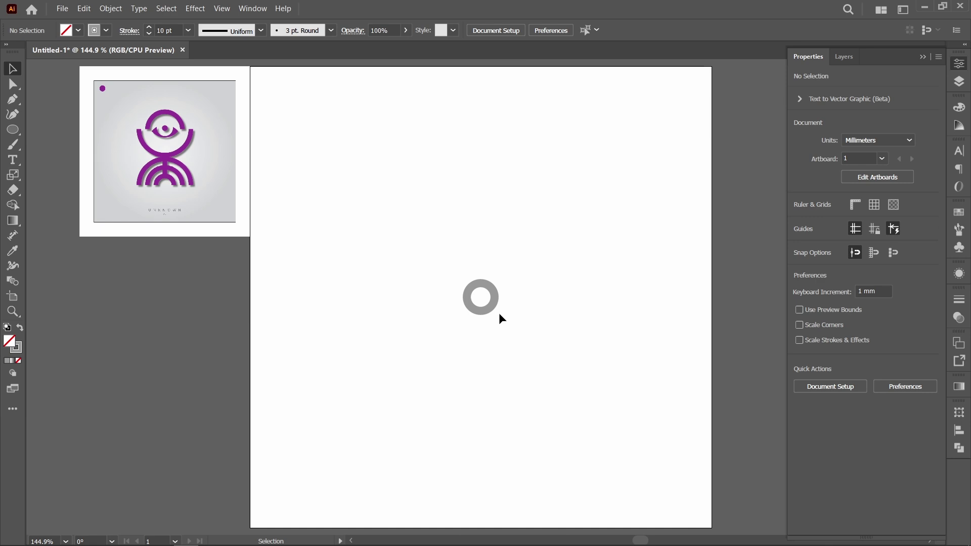
Offset the 12 mm circle's path by 20 pt to create a second ring around it.
left_click(486, 284)
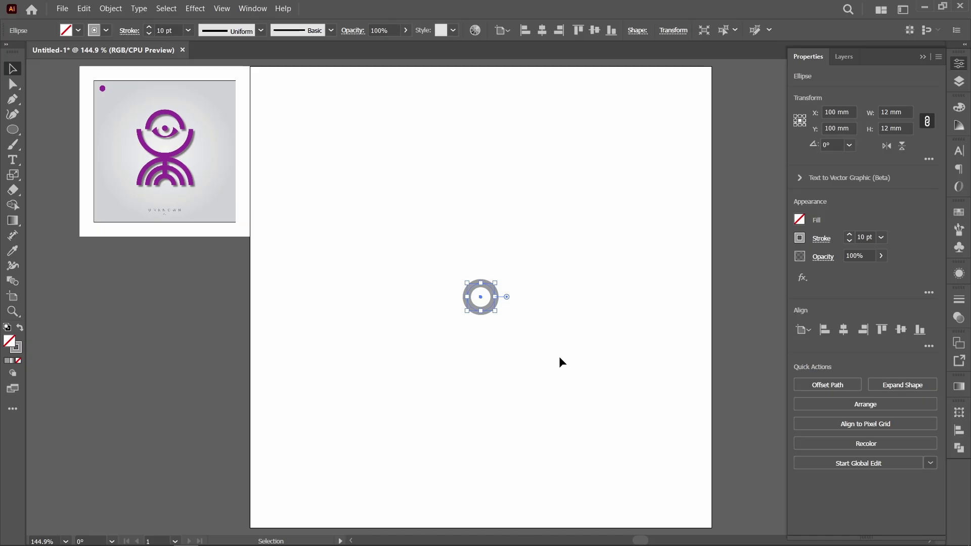
left_click_drag(546, 330, 437, 307)
left_click(110, 9)
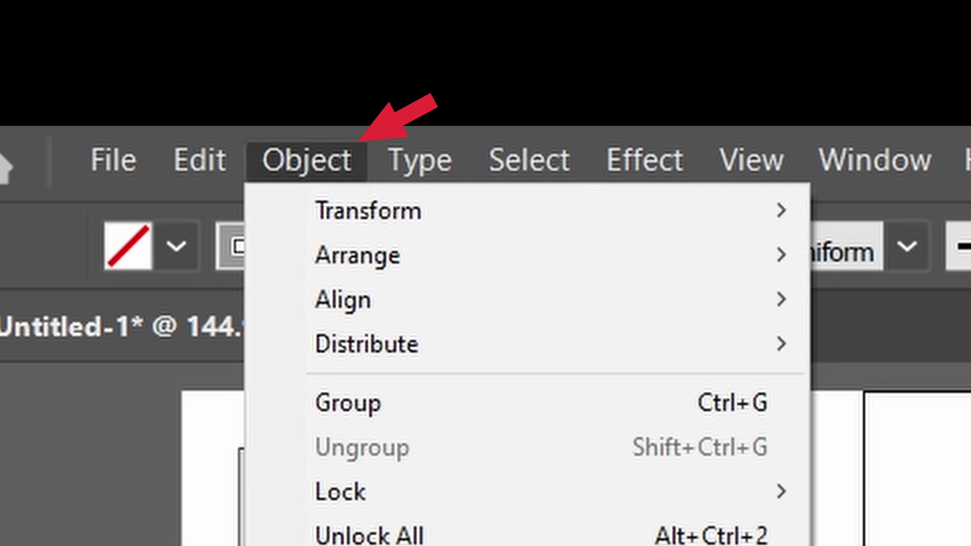
mouse_move(152, 336)
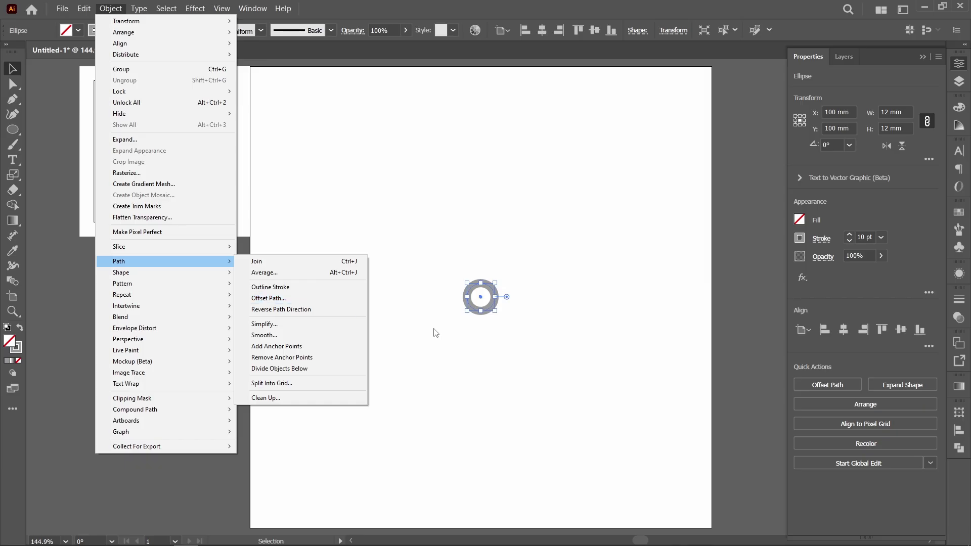
left_click(848, 366)
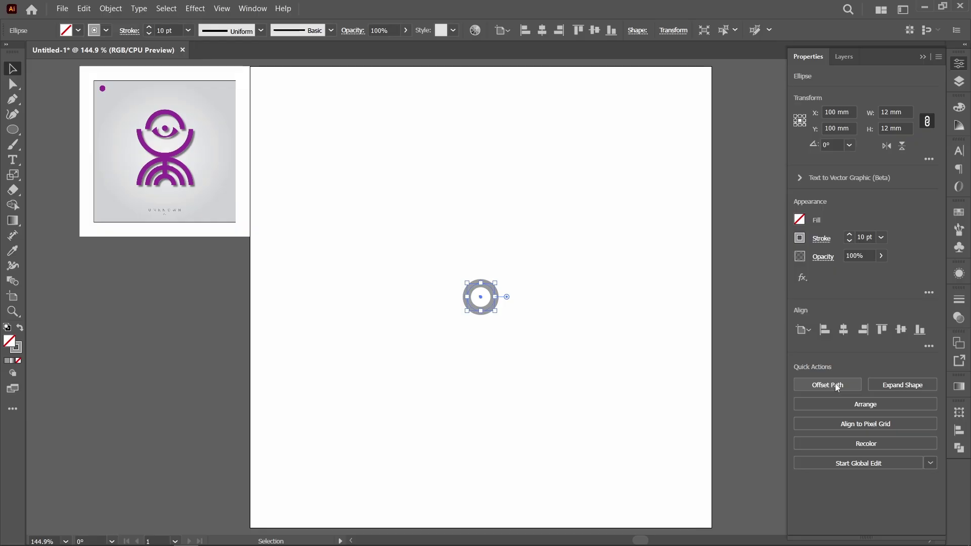
left_click(486, 257)
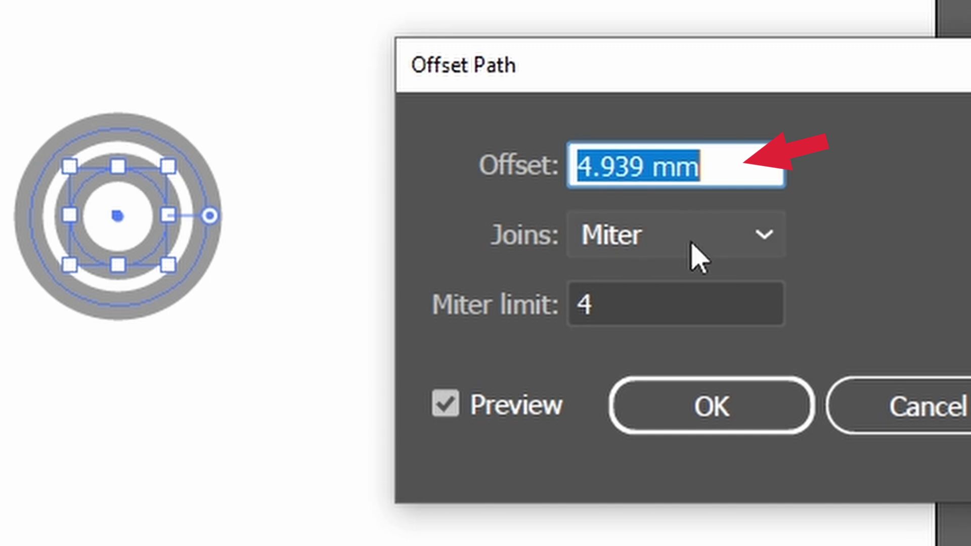
type("20")
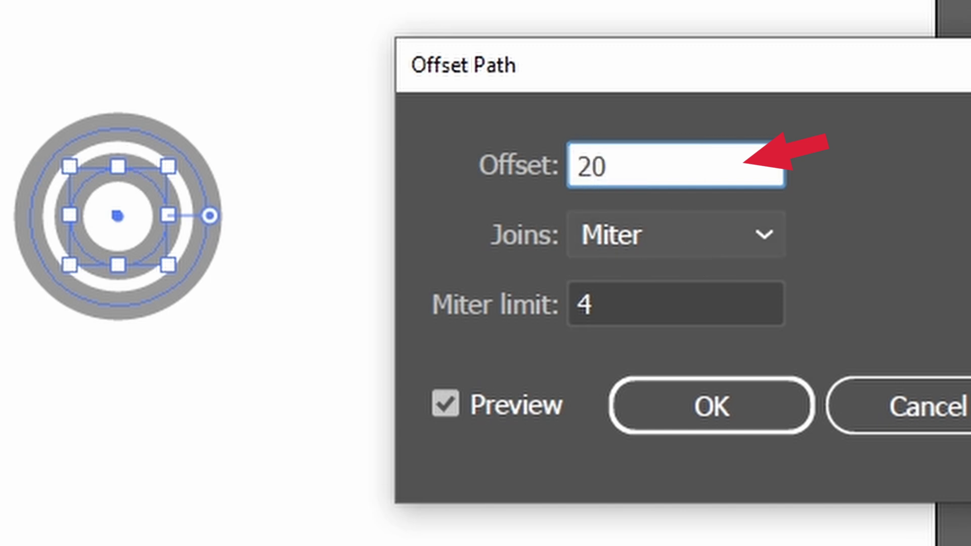
type("pt")
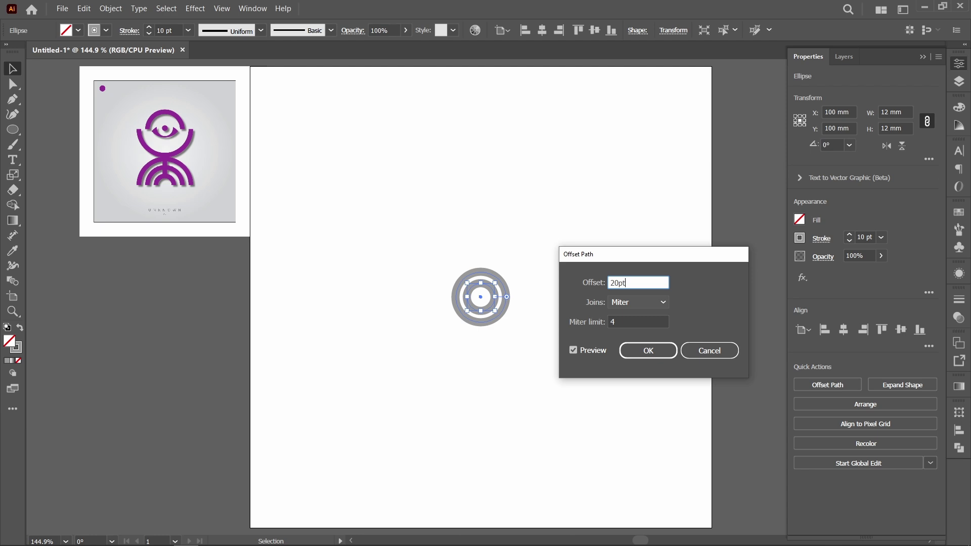
key("Return")
left_click(564, 344)
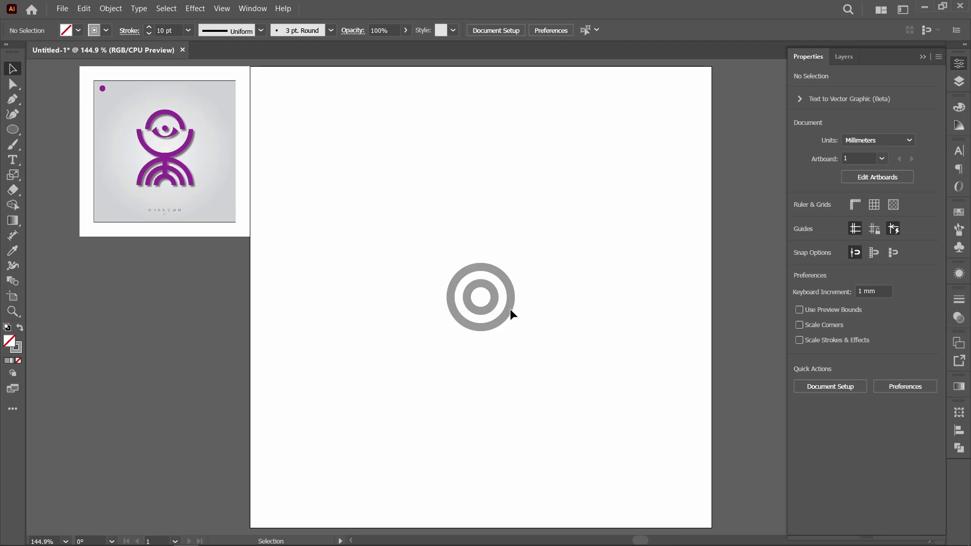
Offset the outer ring's path by 7.056 mm with Miter joins to create a third concentric ring.
left_click(510, 313)
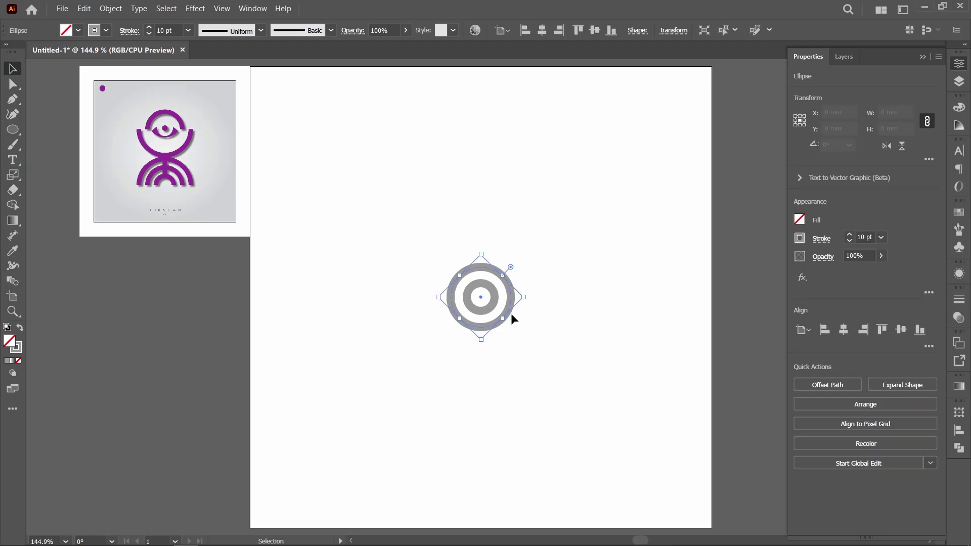
left_click(819, 385)
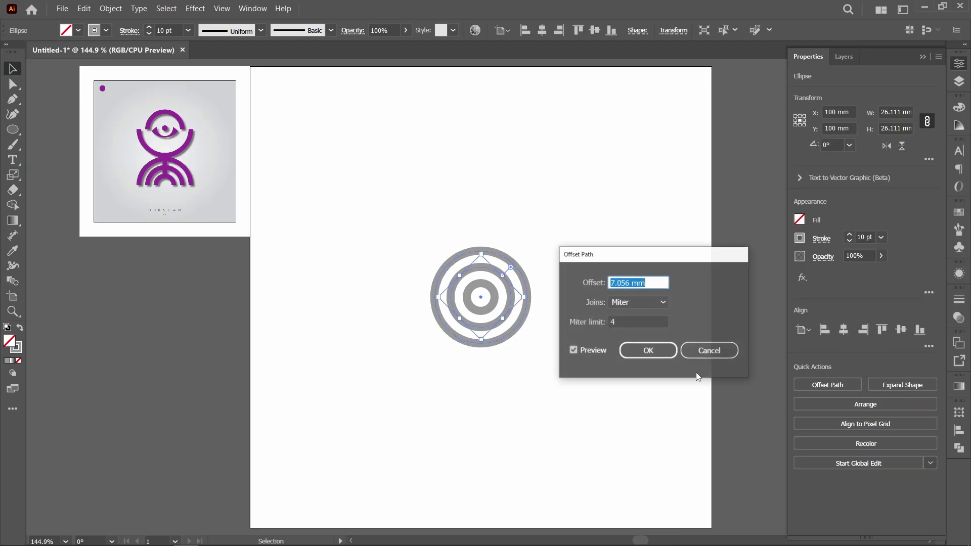
left_click(657, 355)
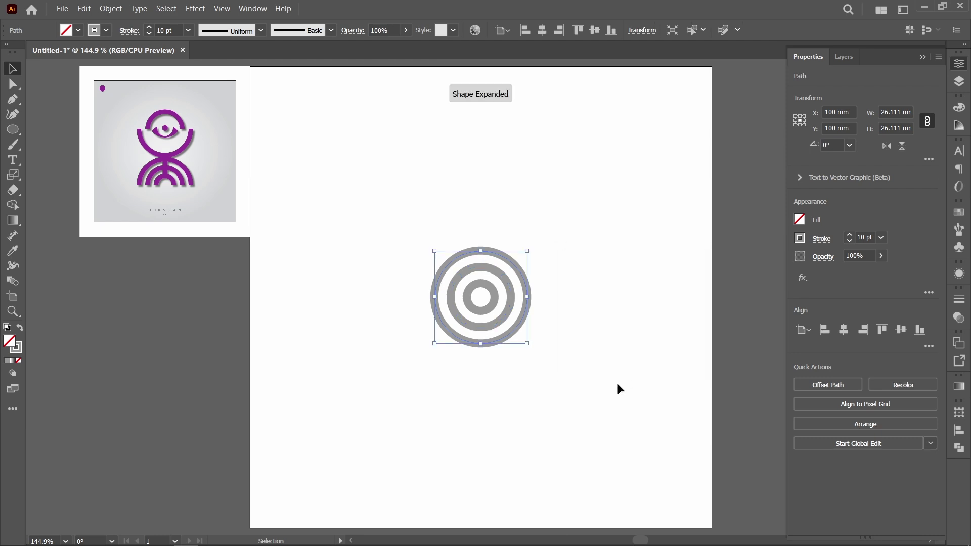
left_click(598, 404)
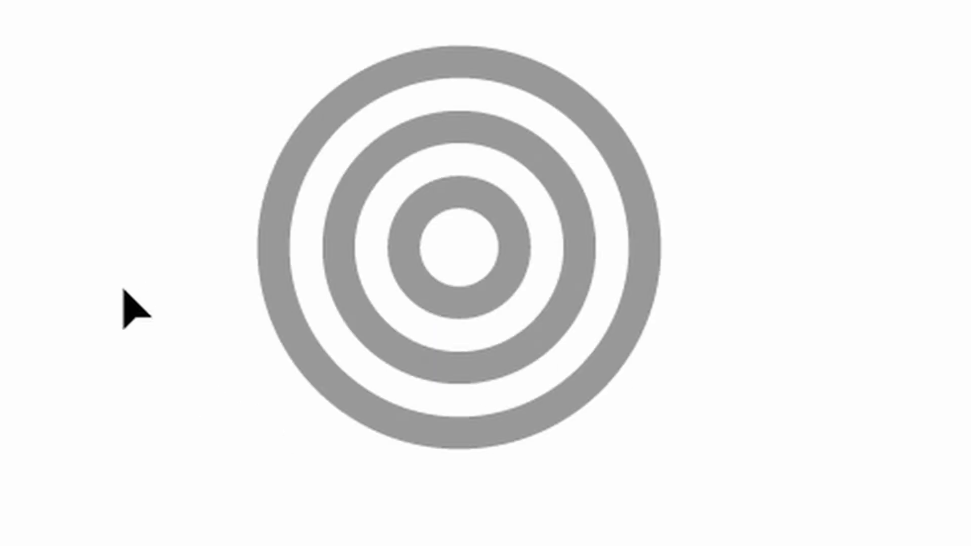
left_click_drag(399, 303, 569, 361)
left_click_drag(813, 504, 890, 529)
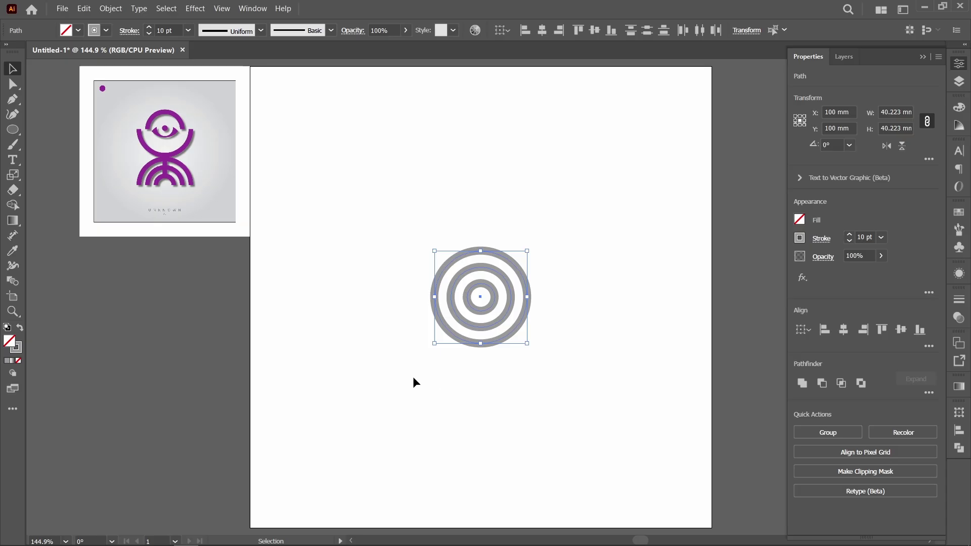
left_click(413, 378)
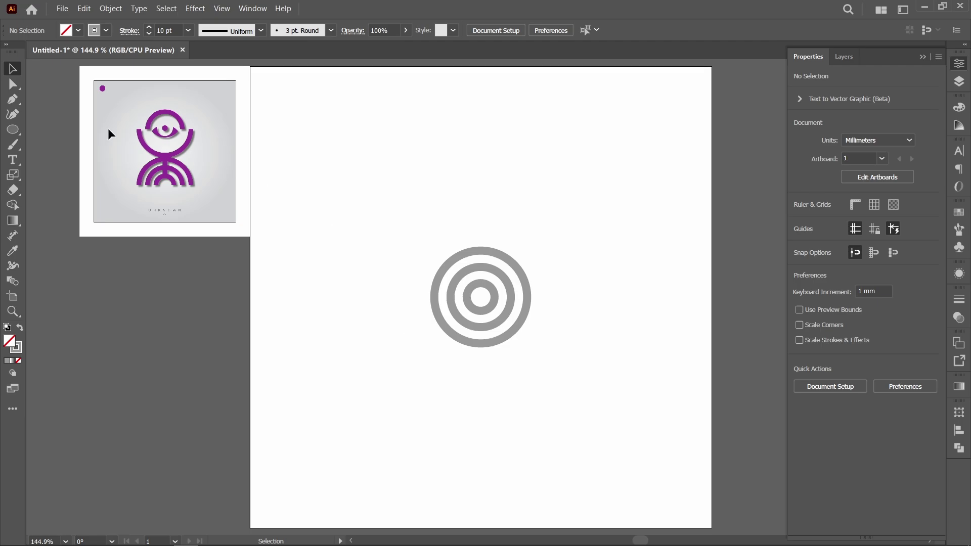
Delete the bottom anchor points of all three rings so that only the upper half-circle arches remain.
left_click(13, 84)
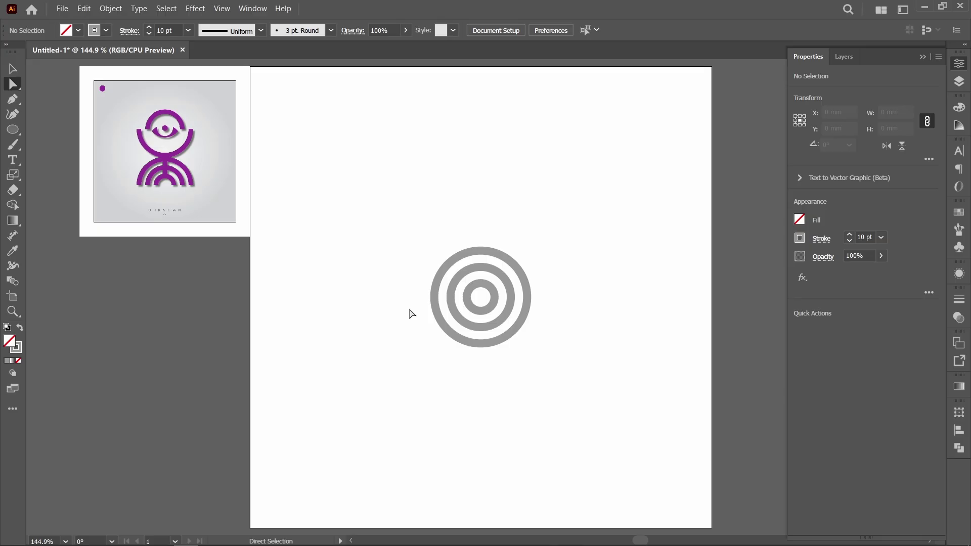
left_click_drag(409, 311, 566, 375)
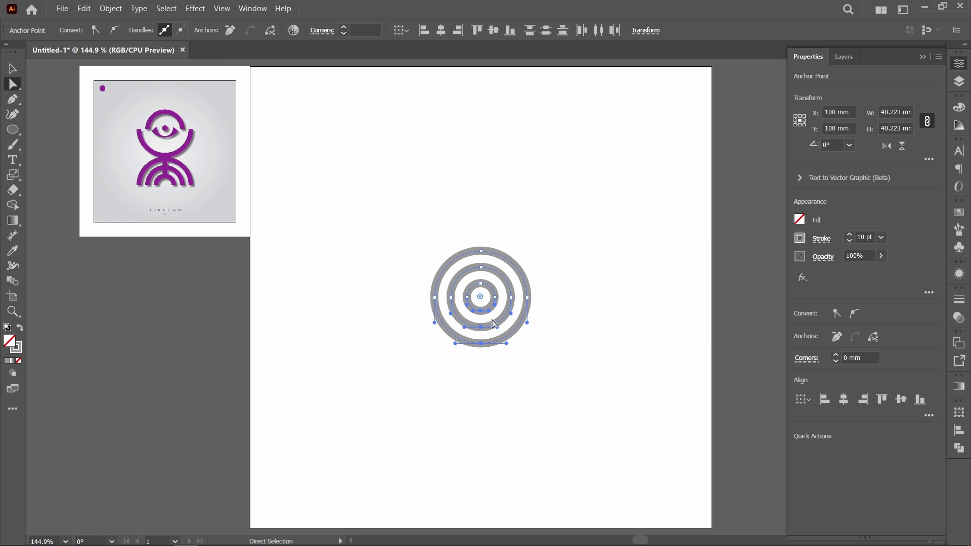
key("z")
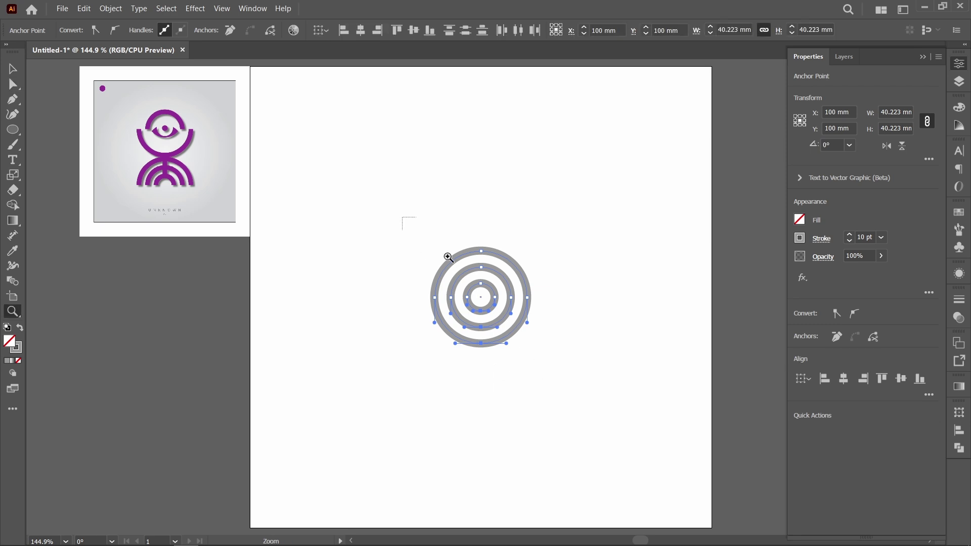
left_click_drag(403, 217, 583, 398)
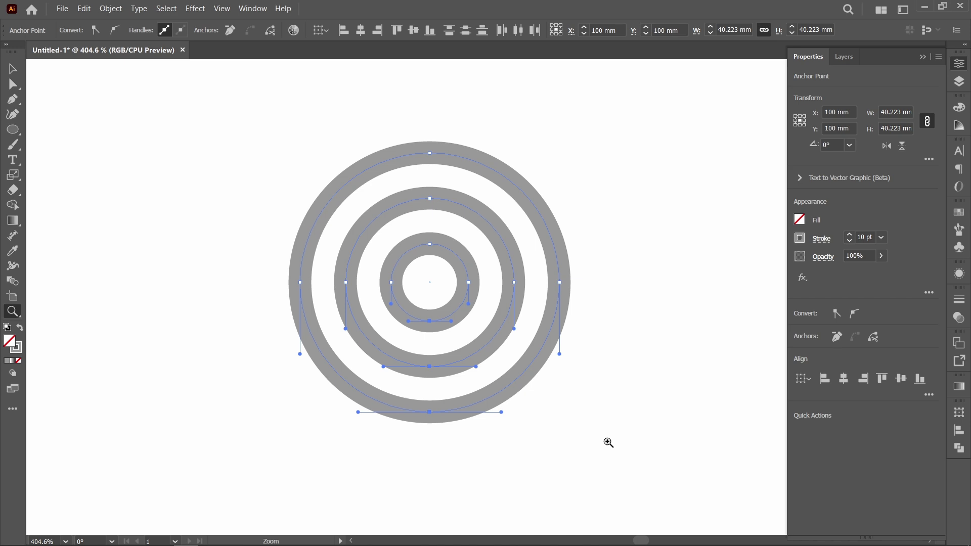
key("Delete")
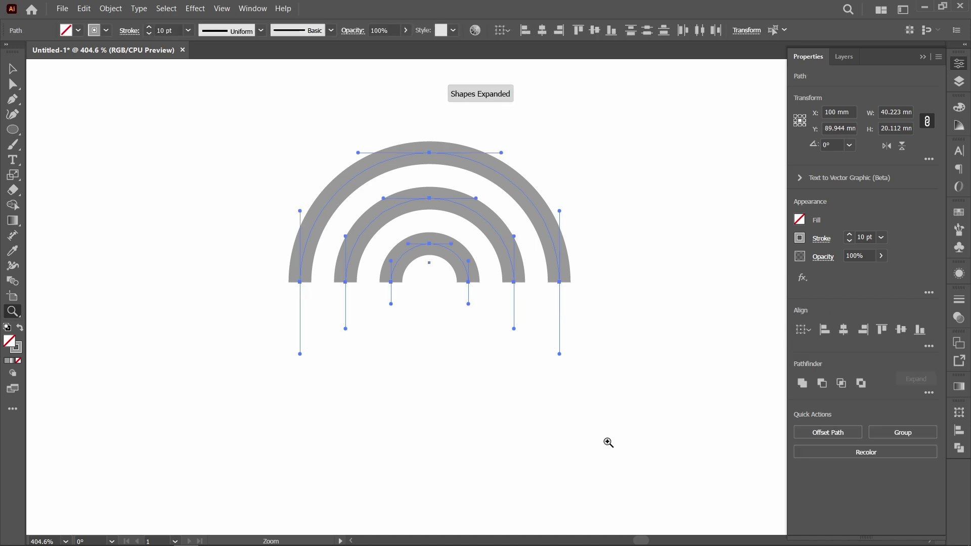
key("ctrl+alt+0")
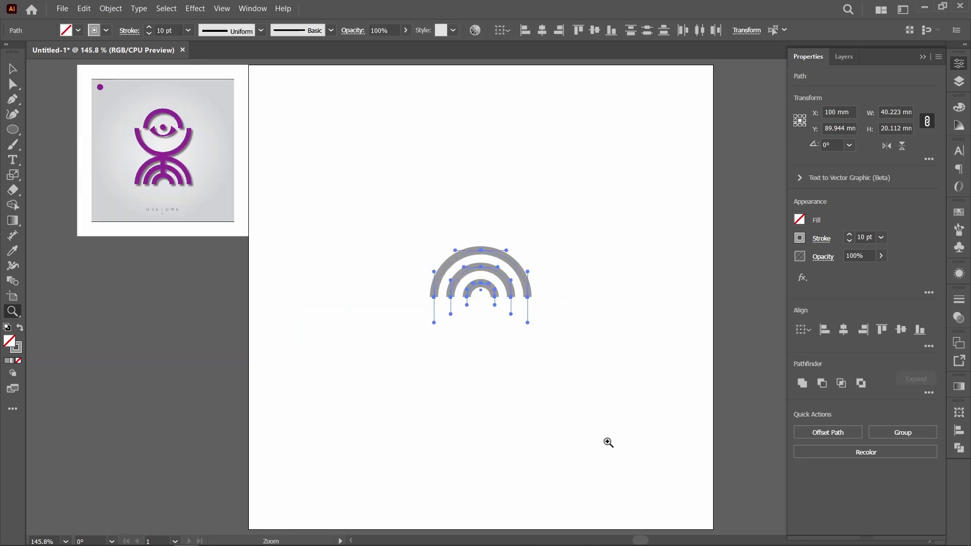
key("v")
left_click(582, 407)
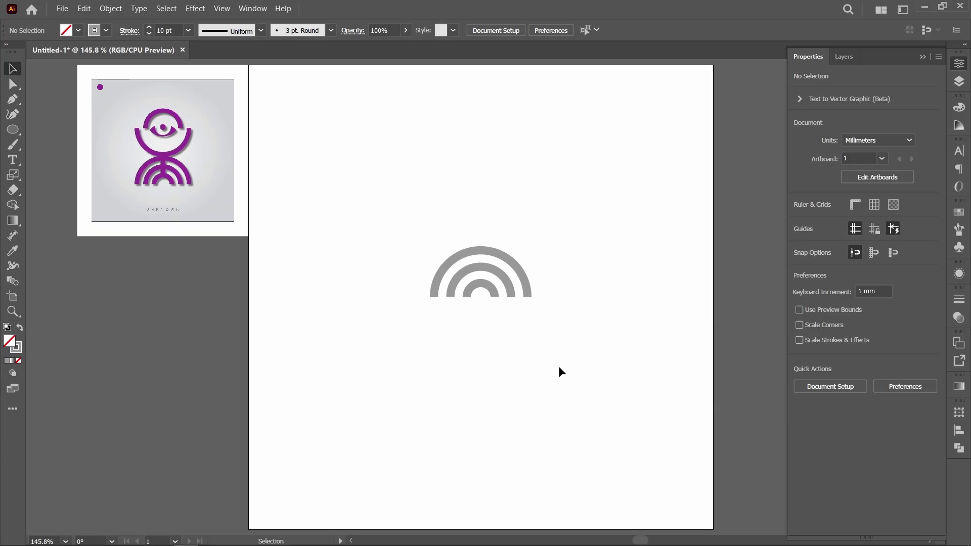
Draw a straight vertical line with the Pen tool from the inner arch's top anchor to the outer arch's top anchor.
key("p")
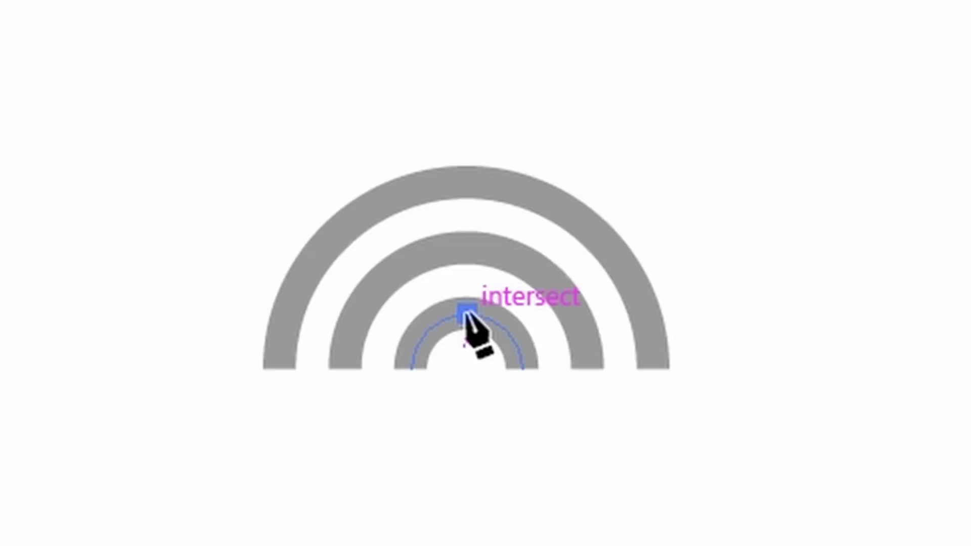
left_click(466, 312)
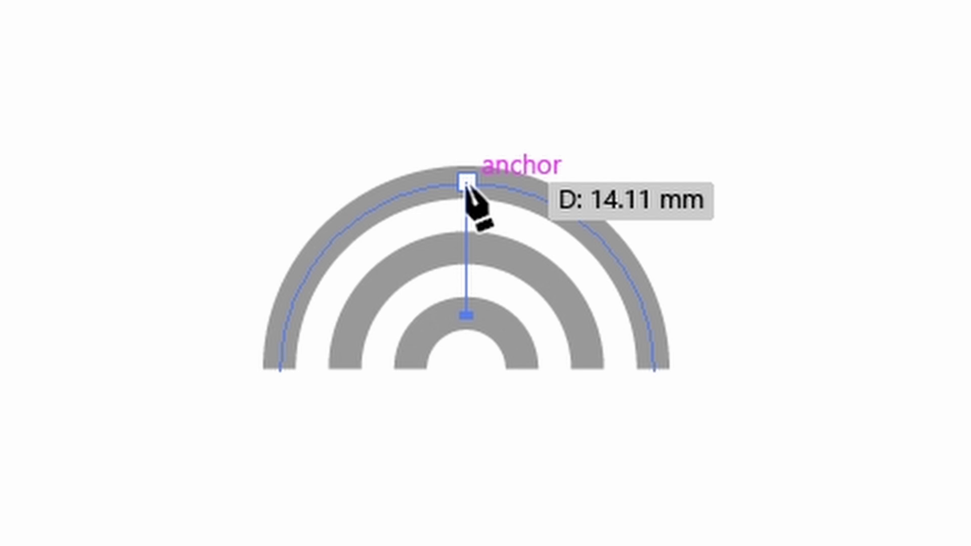
left_click(466, 181)
key("v")
key("ctrl+shift+a")
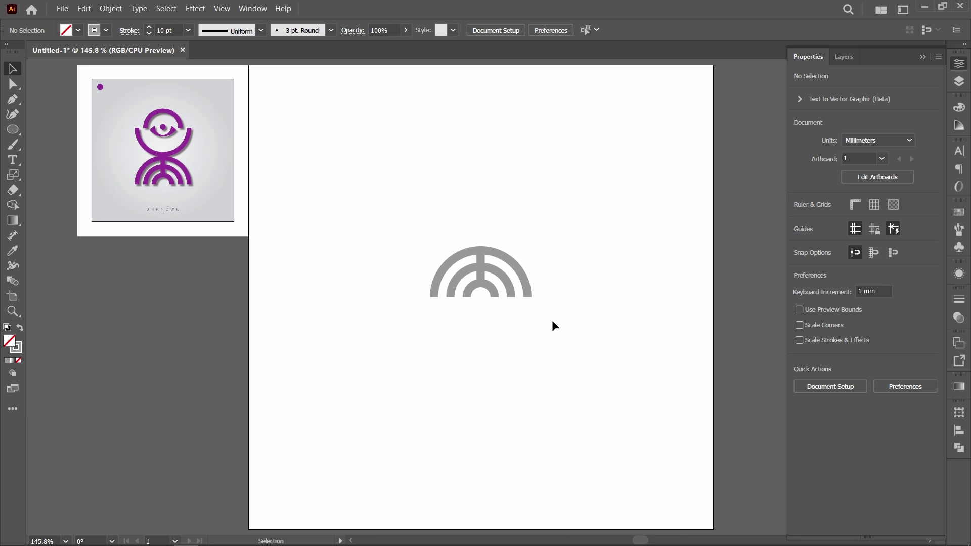
Convert the strokes of all three arches and the vertical line to outlined shapes, and check the result in outline view.
left_click_drag(561, 322, 356, 233)
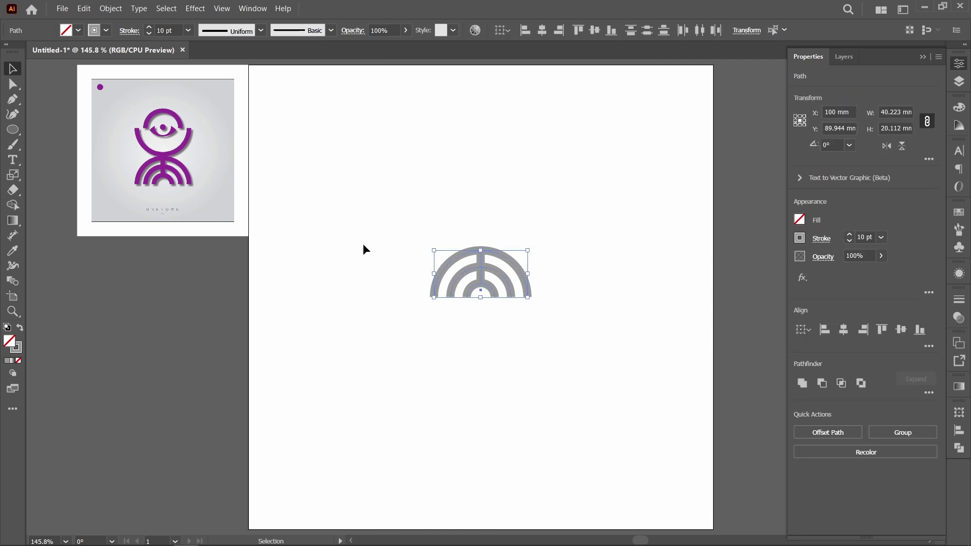
left_click(109, 9)
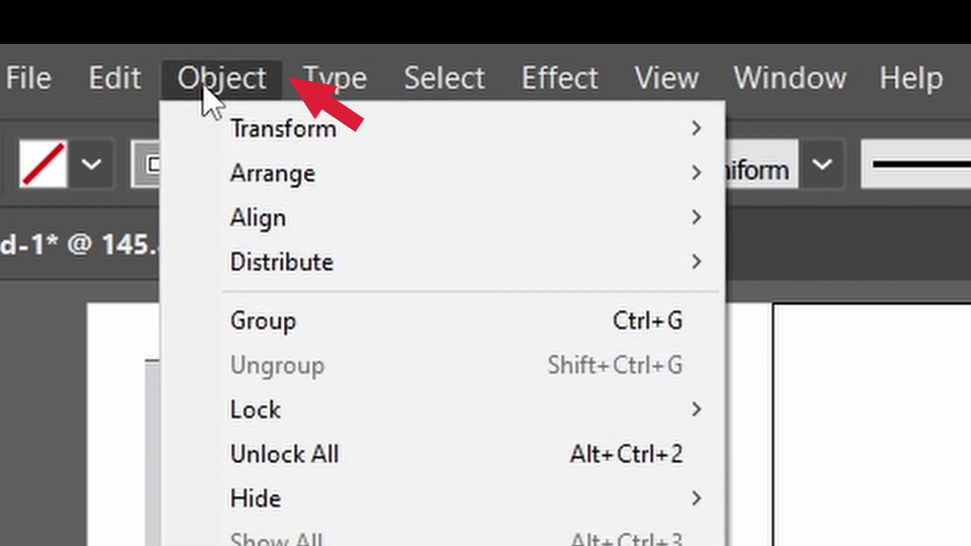
mouse_move(132, 267)
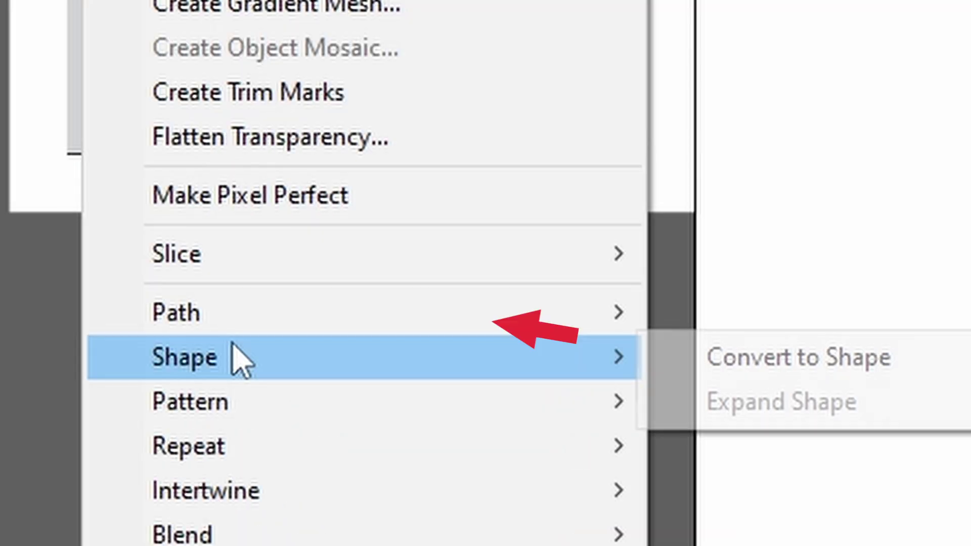
mouse_move(227, 327)
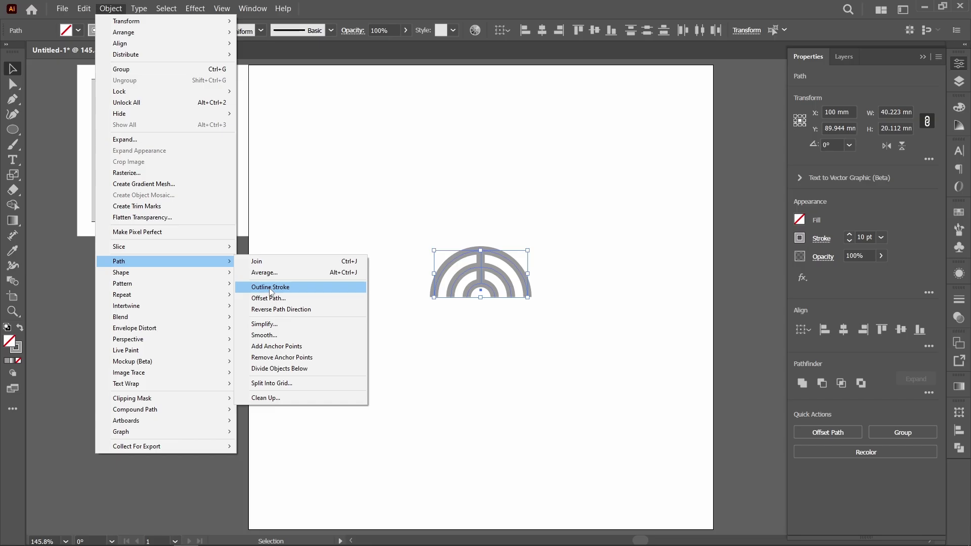
left_click(301, 184)
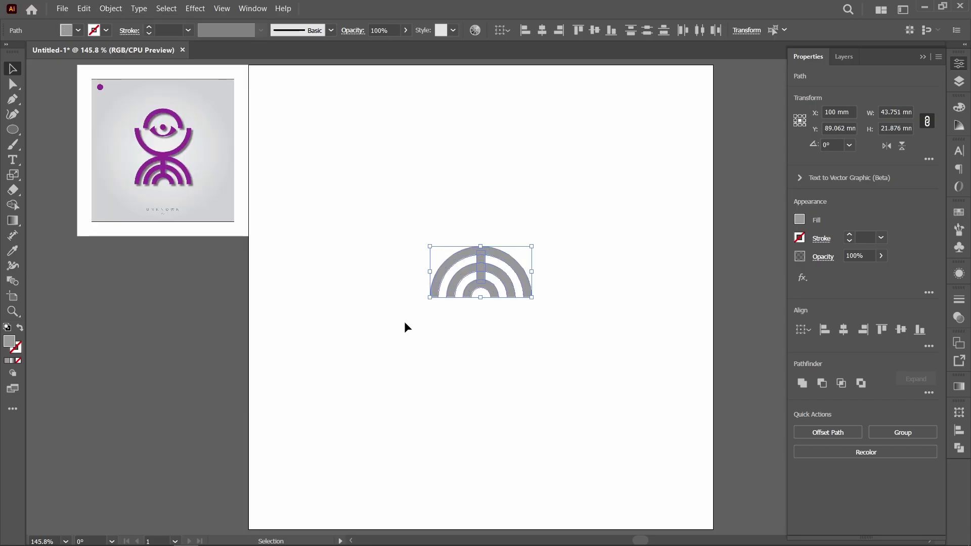
left_click(498, 341)
key("ctrl+y")
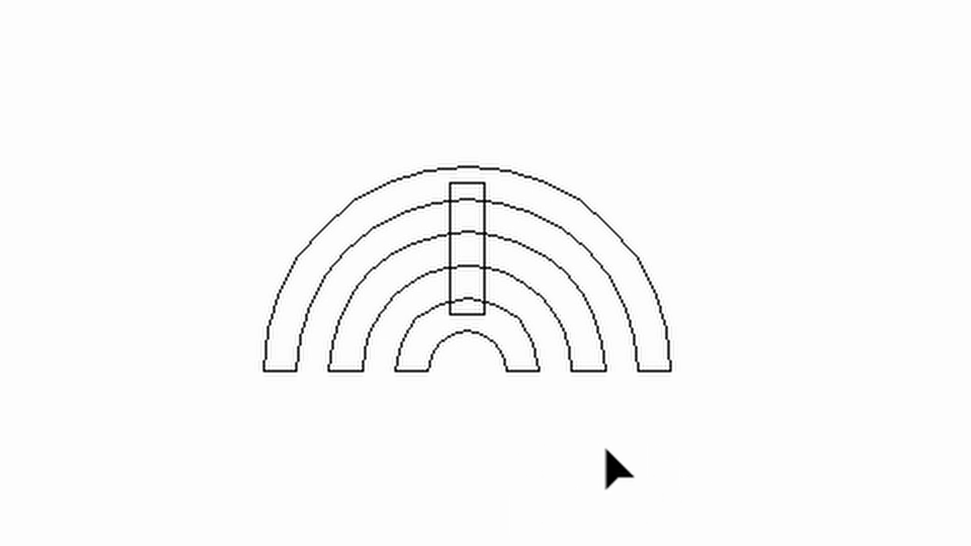
key("ctrl+y")
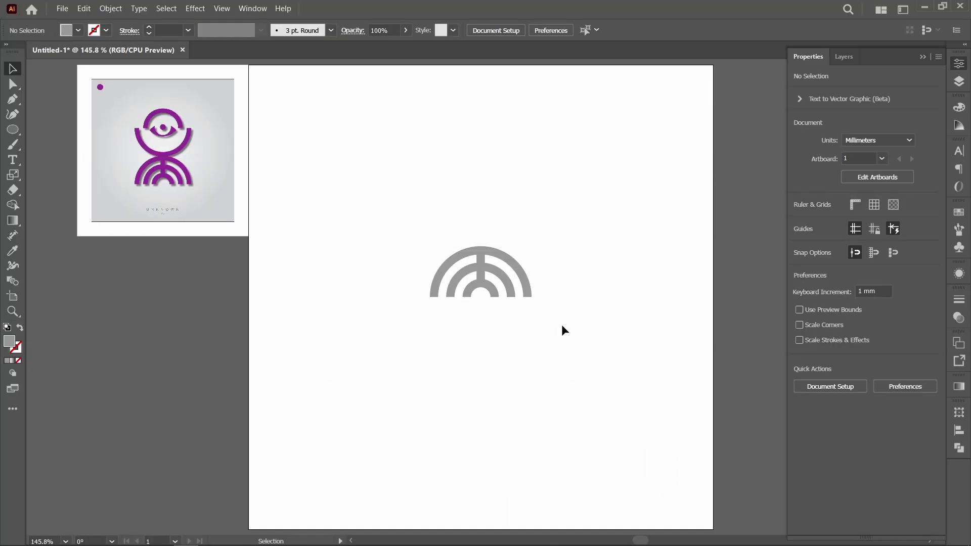
left_click_drag(564, 329, 402, 232)
left_click(568, 394)
Reflect a copy of the outer arch across the horizontal axis about its top anchor to form the bowl-shaped arc.
left_click(524, 277)
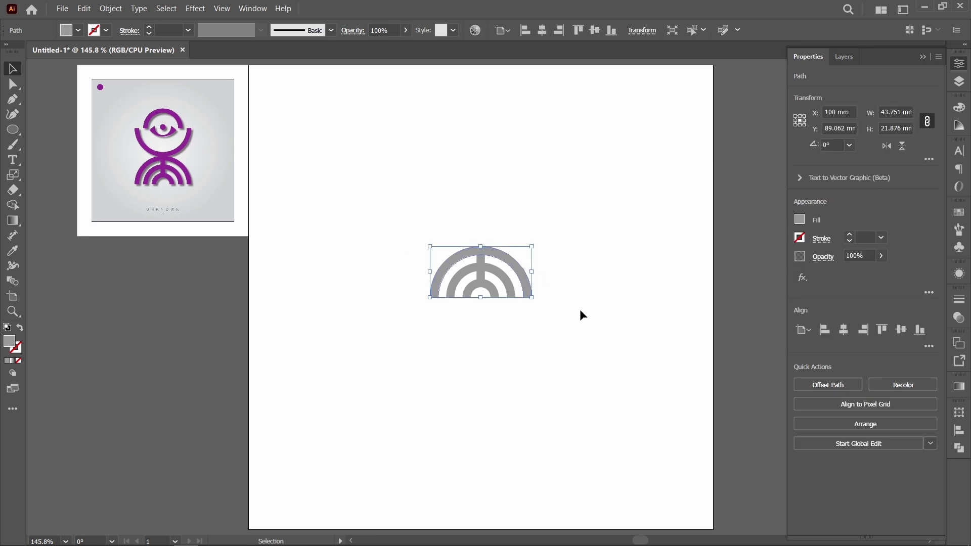
key("o")
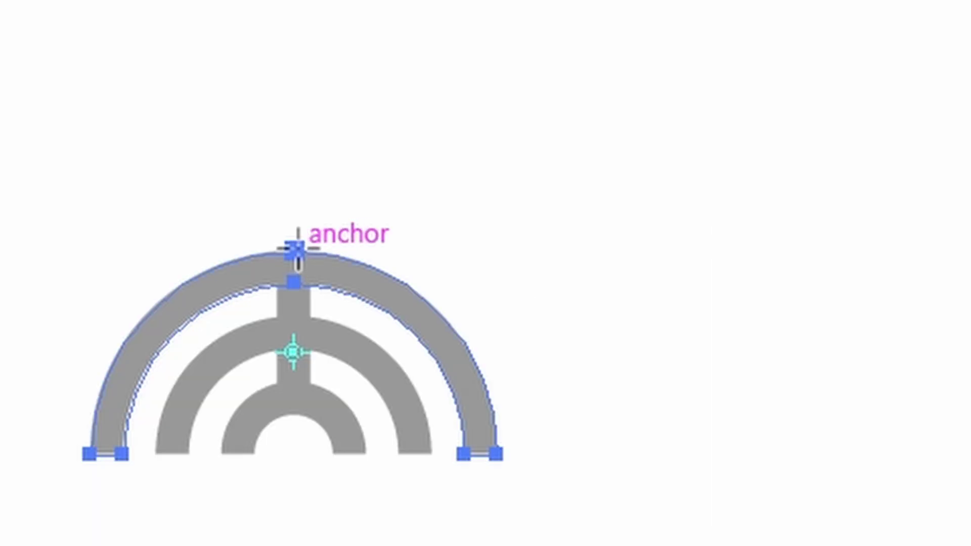
left_click(298, 247, "alt")
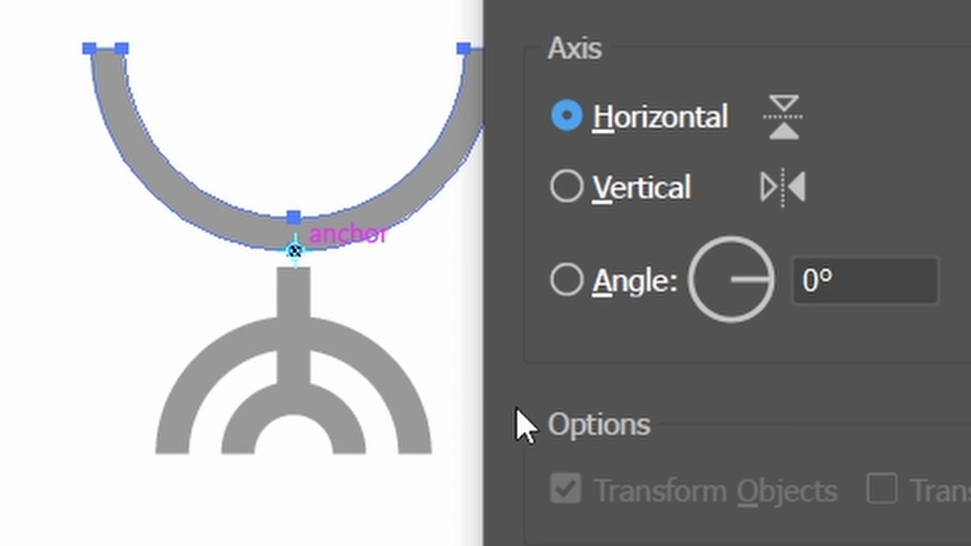
left_click(648, 190)
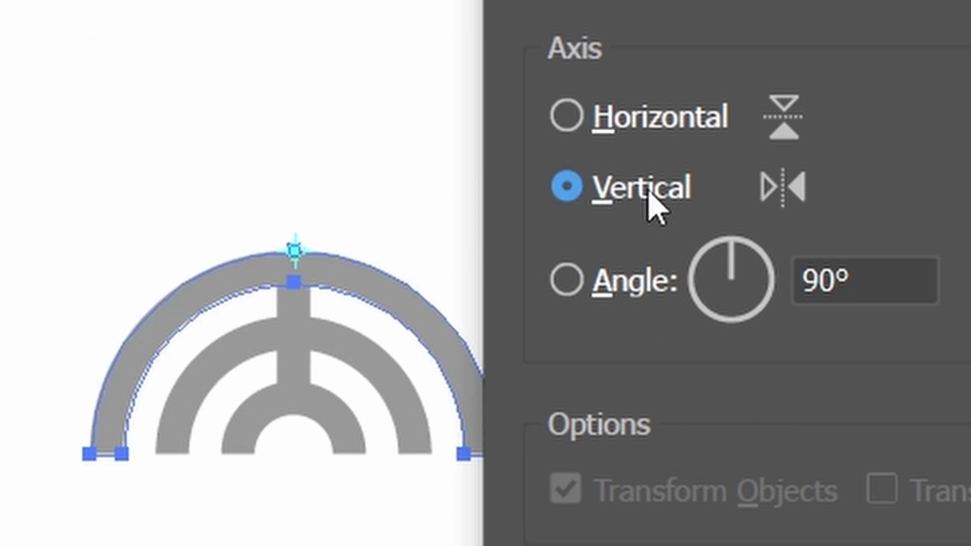
left_click(629, 127)
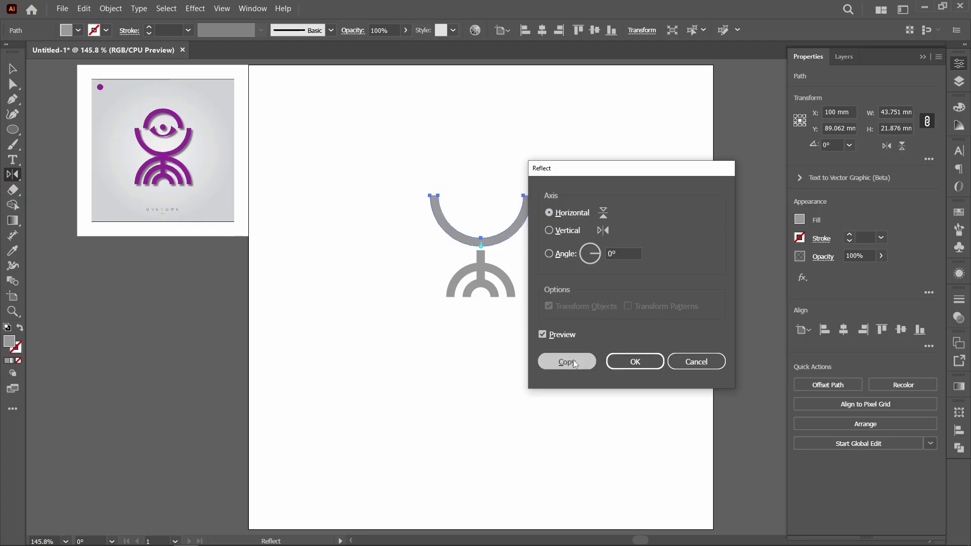
left_click(397, 410)
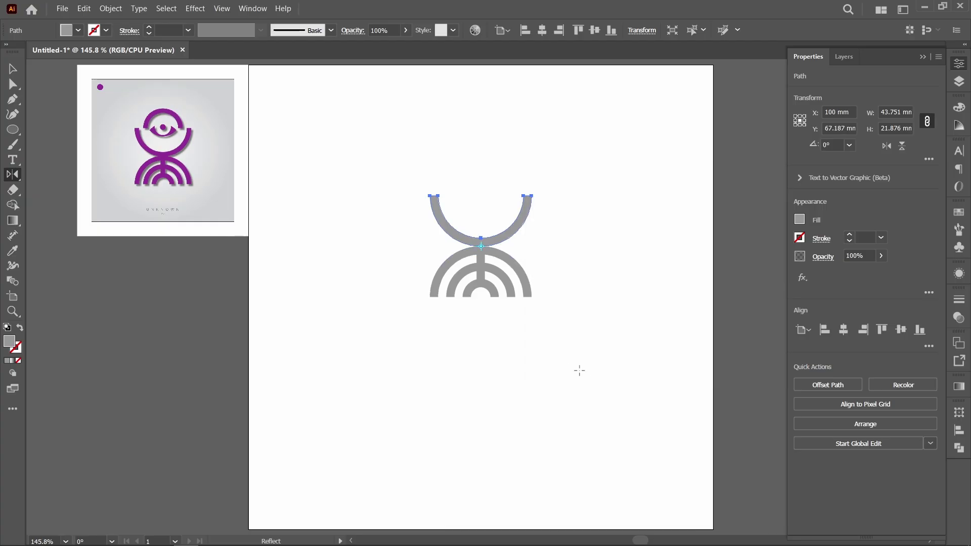
key("v")
left_click(586, 375)
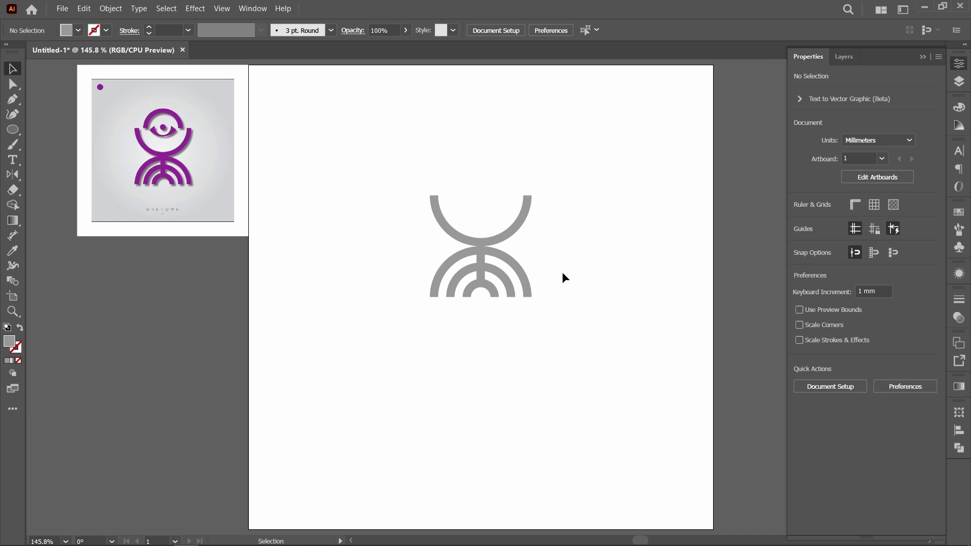
Set the keyboard increment preference to 0.5 mm.
key("z")
left_click_drag(407, 223, 650, 304)
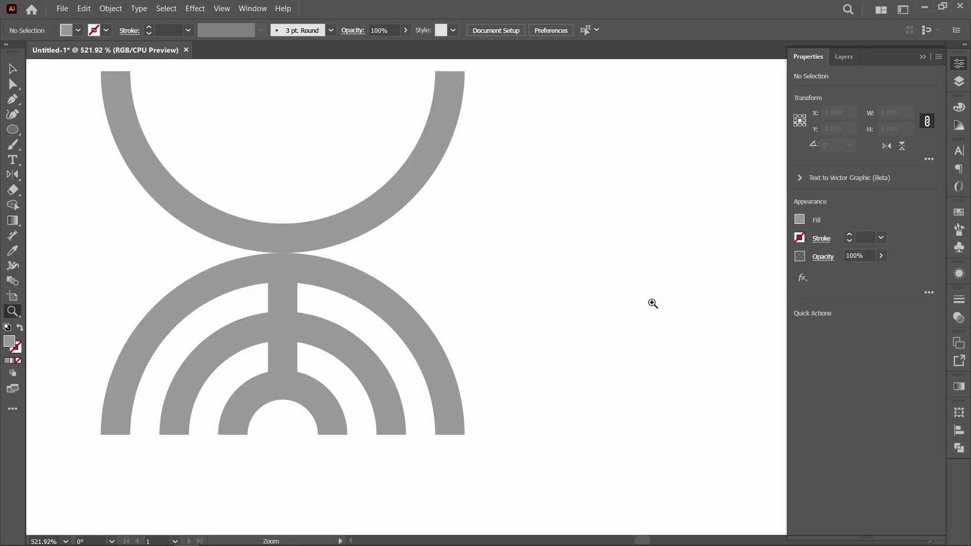
key("v")
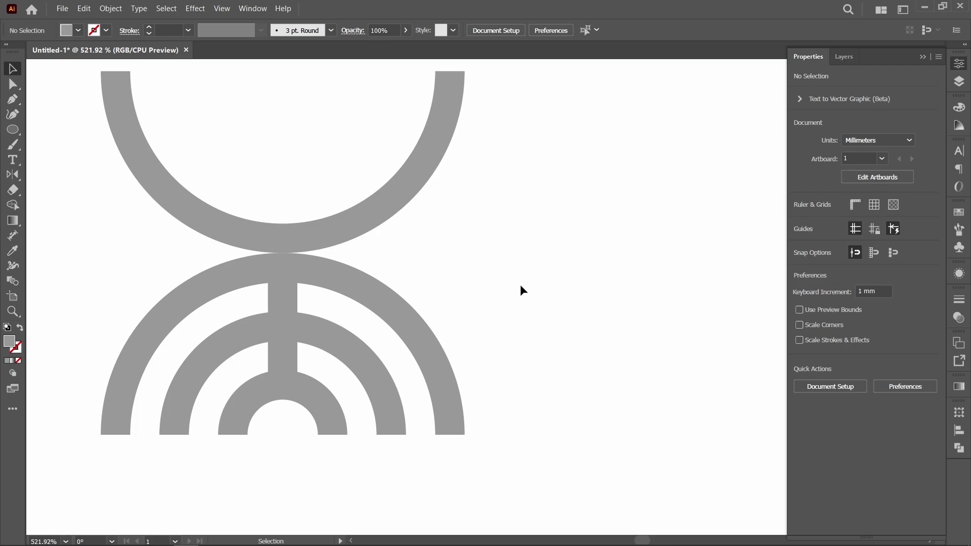
key("ctrl+k")
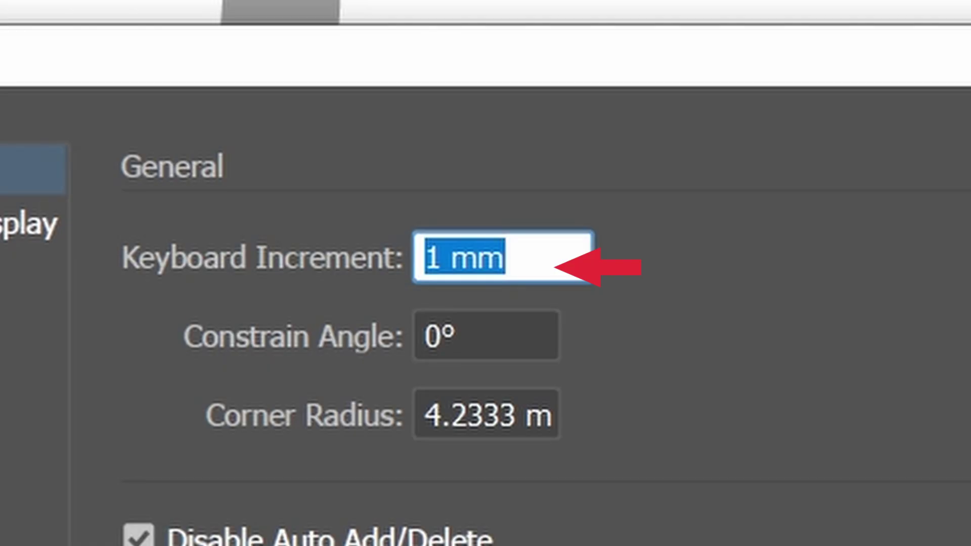
type(".5")
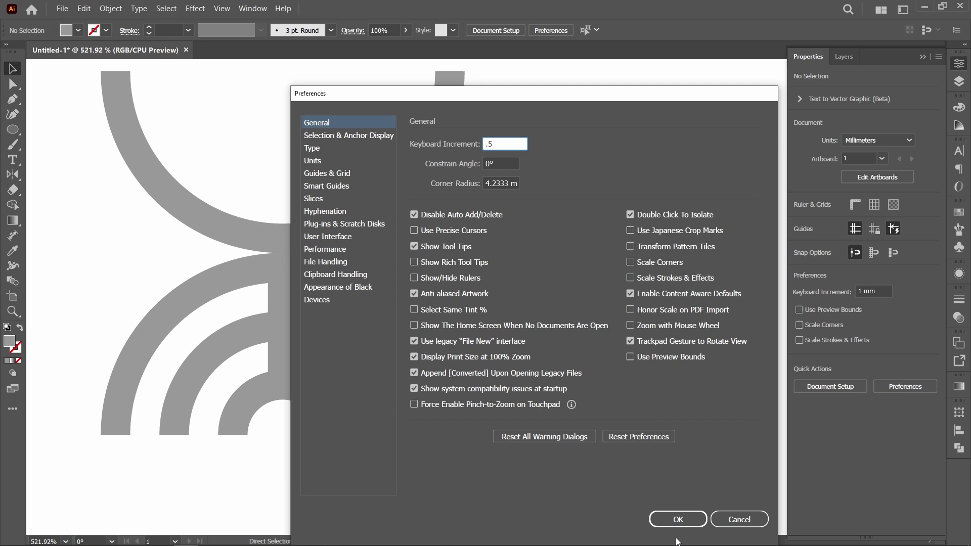
key("Return")
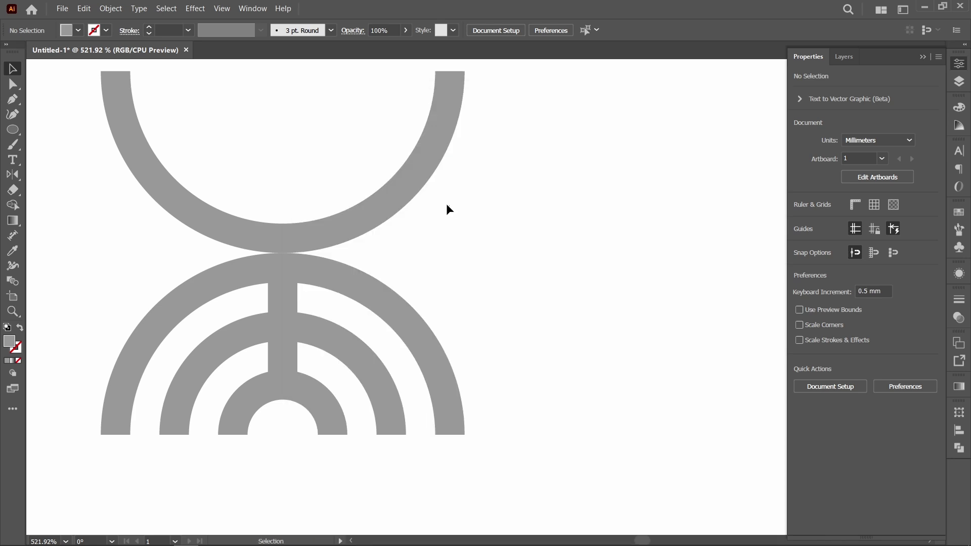
Nudge the bowl-shaped arc down by one 0.5 mm increment so that it overlaps the outer arch.
left_click(394, 168)
key("Down")
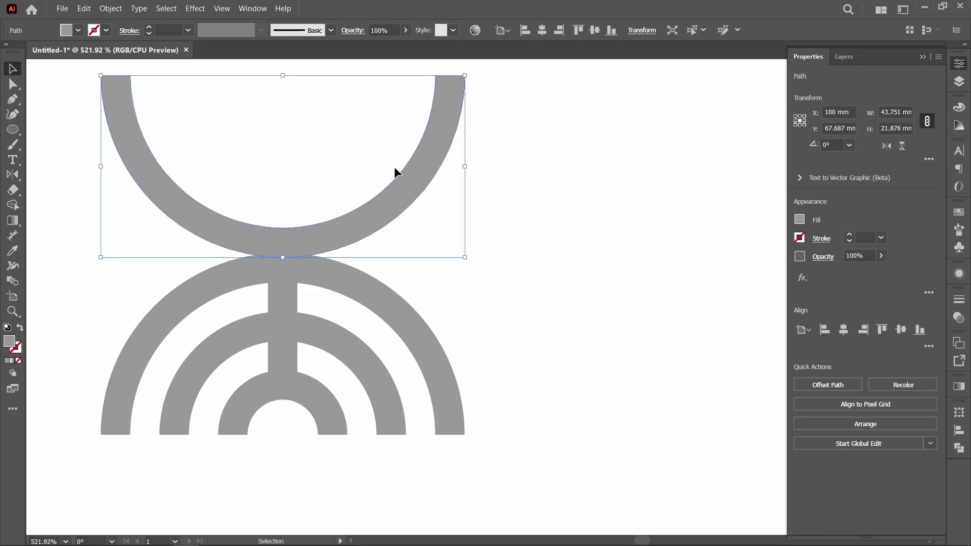
left_click(593, 305)
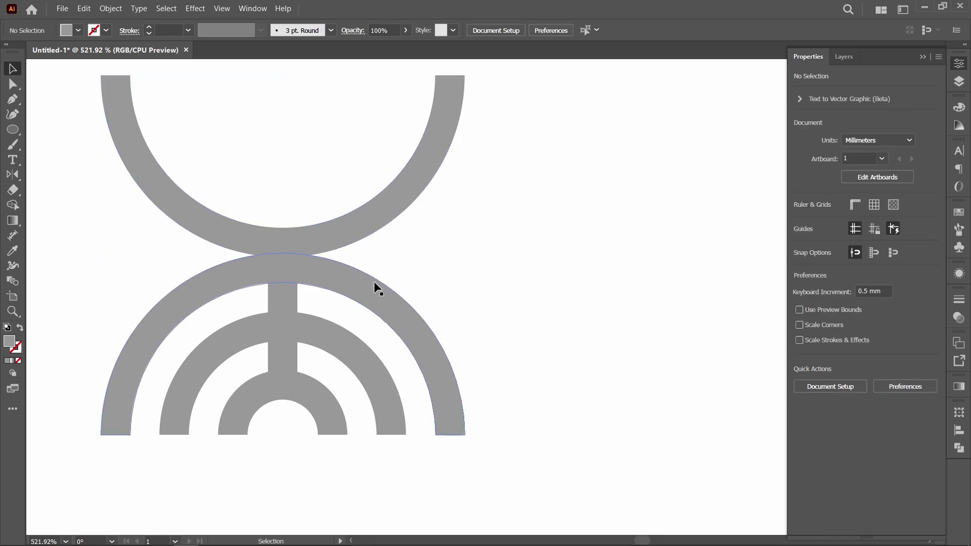
key("ctrl+alt+0")
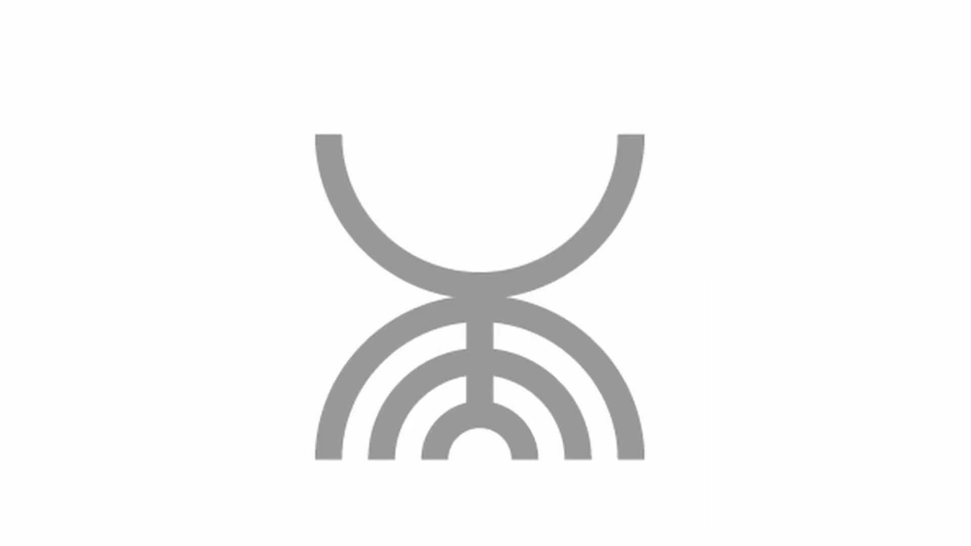
Duplicate the middle arch straight up by 43.25 mm so its base aligns with the ends of the bowl-shaped arc.
left_click(574, 441)
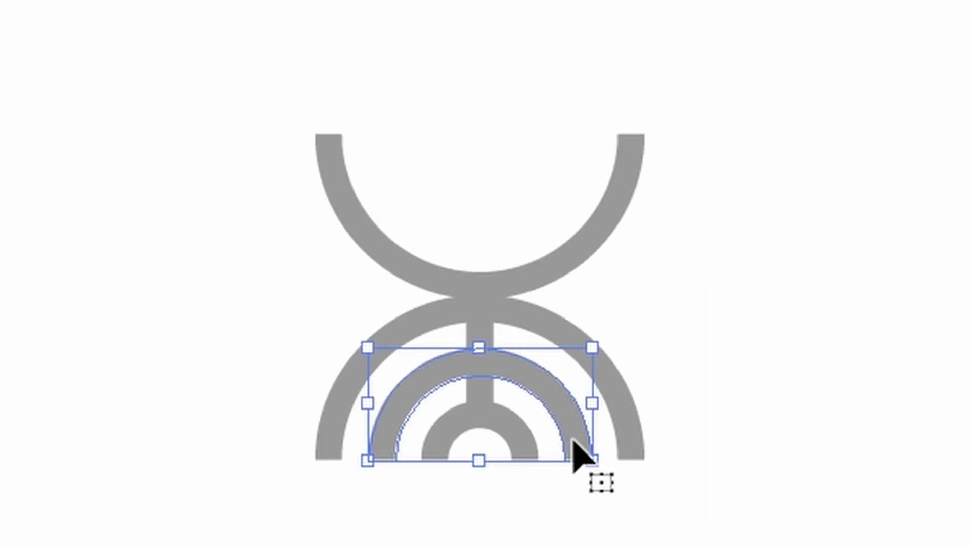
left_click_drag(574, 444, 561, 124)
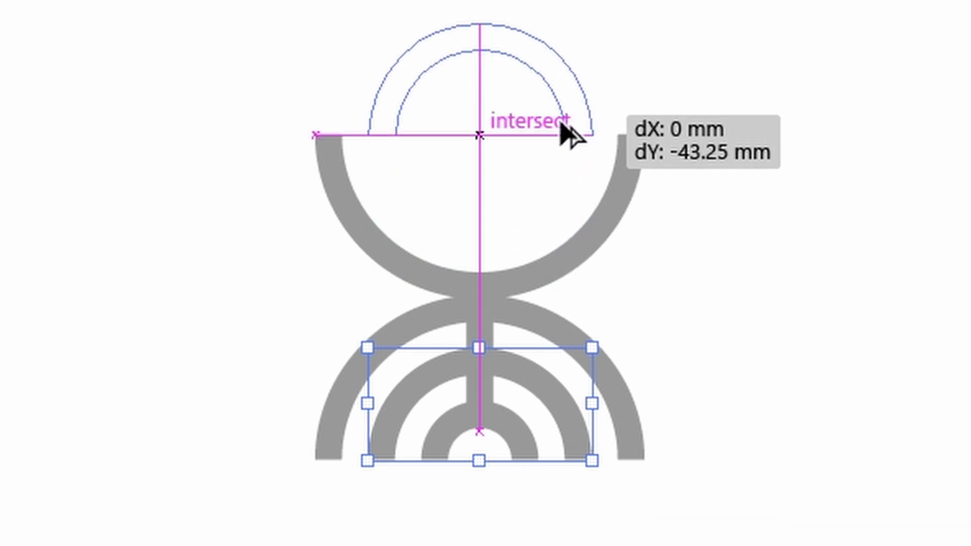
left_click_drag(562, 124, 561, 125)
left_click(834, 495)
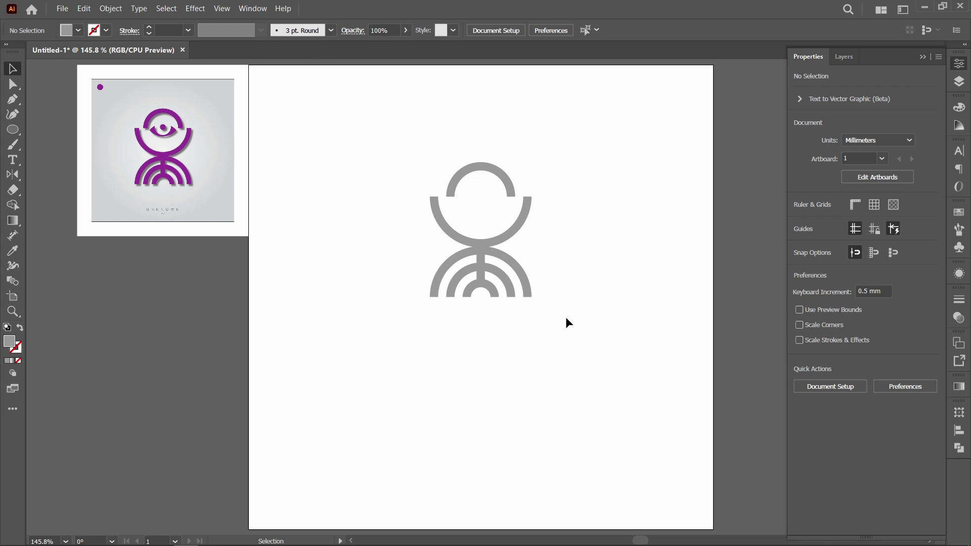
Examine the reference eye and draw a circle about 36.6 mm wide below the logo, with a 1 pt stroke and no fill.
key("z")
left_click_drag(126, 104, 214, 152)
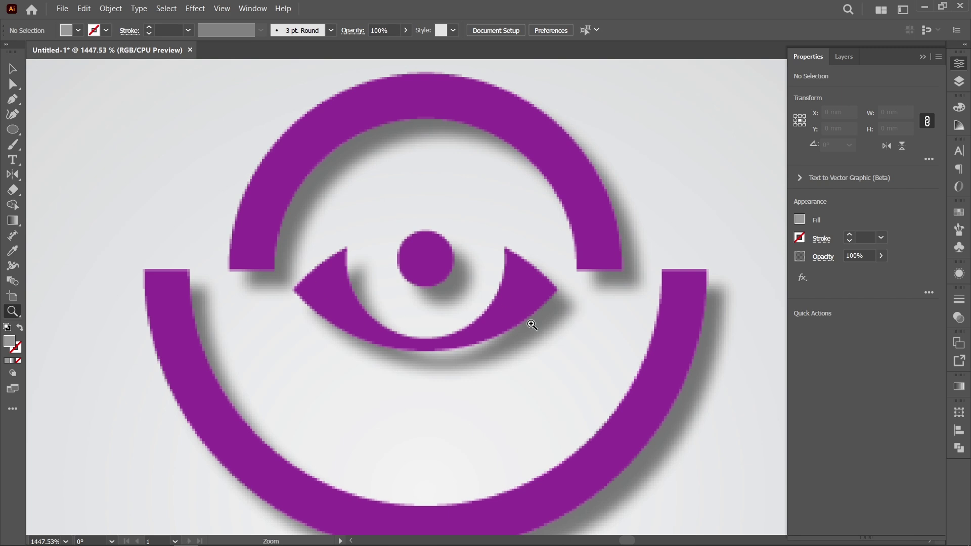
key("ctrl+alt+0")
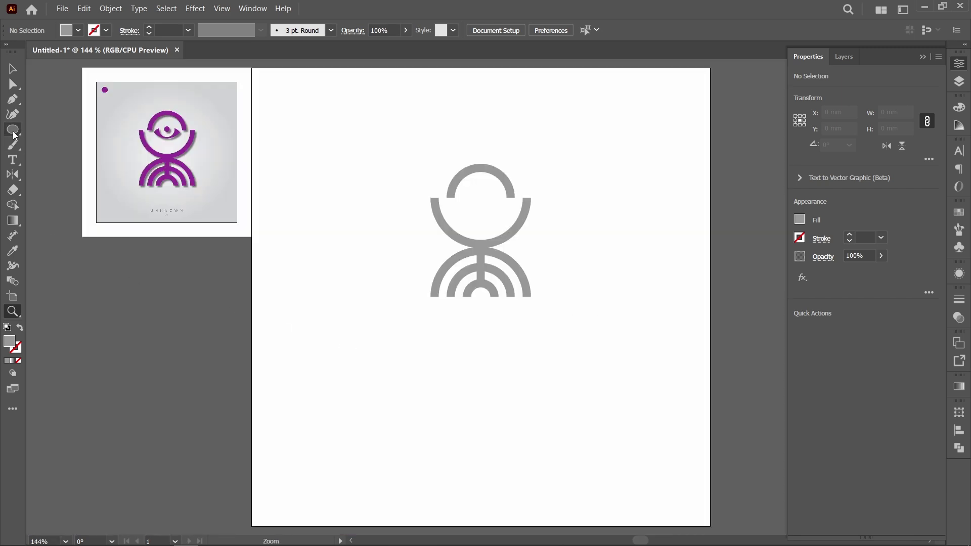
key("l")
left_click_drag(428, 355, 513, 439)
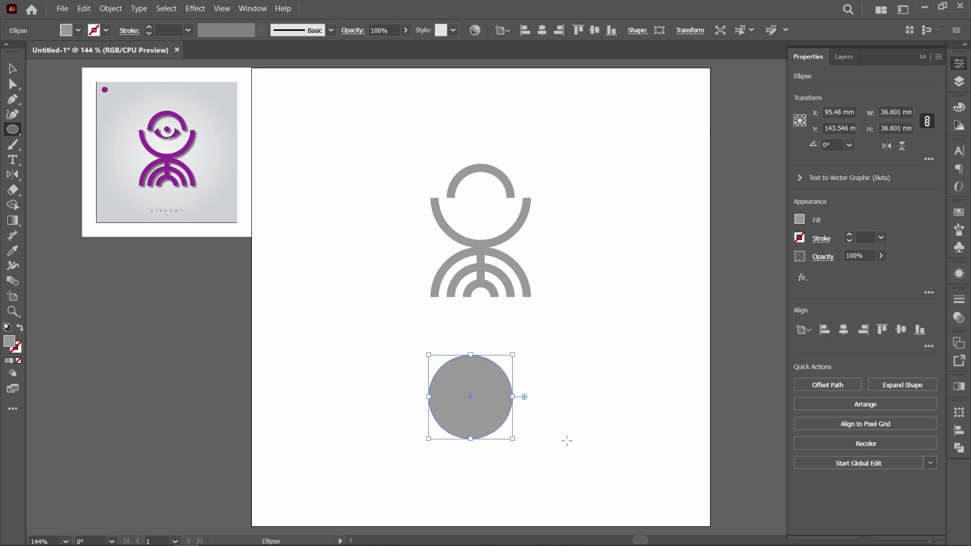
key("shift+x")
key("v")
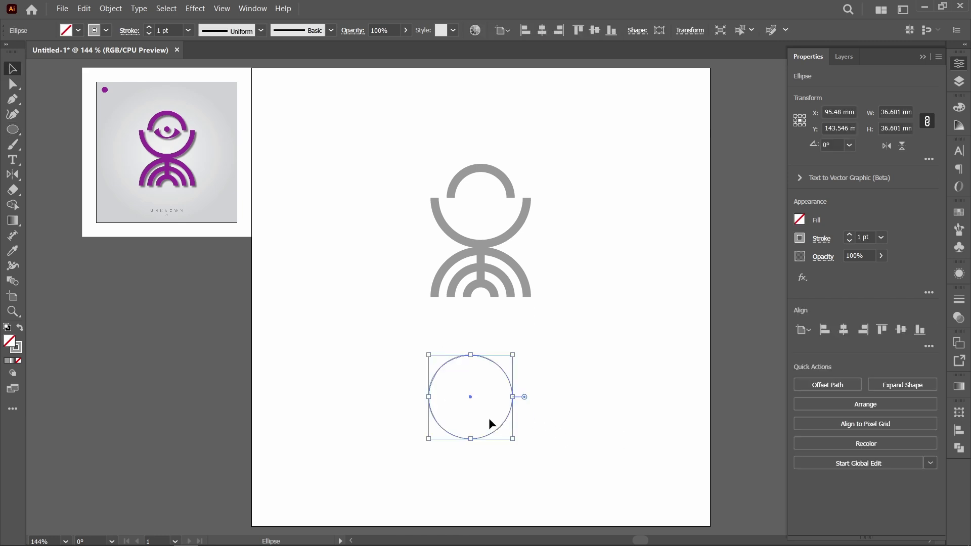
Duplicate the circle straight upward so the copies overlap in an eye shape, with the pair spanning about 62 mm in height.
left_click_drag(470, 397, 468, 350)
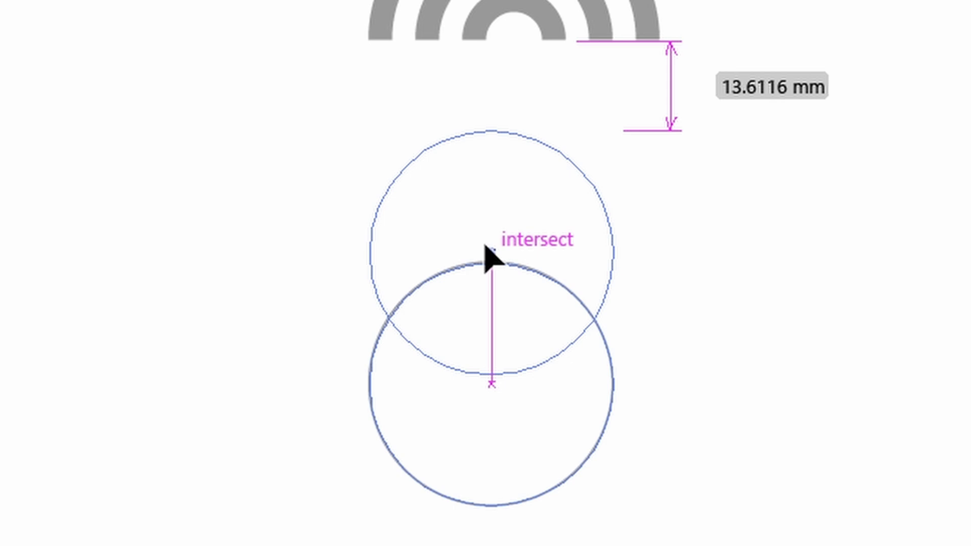
left_click_drag(484, 247, 486, 210)
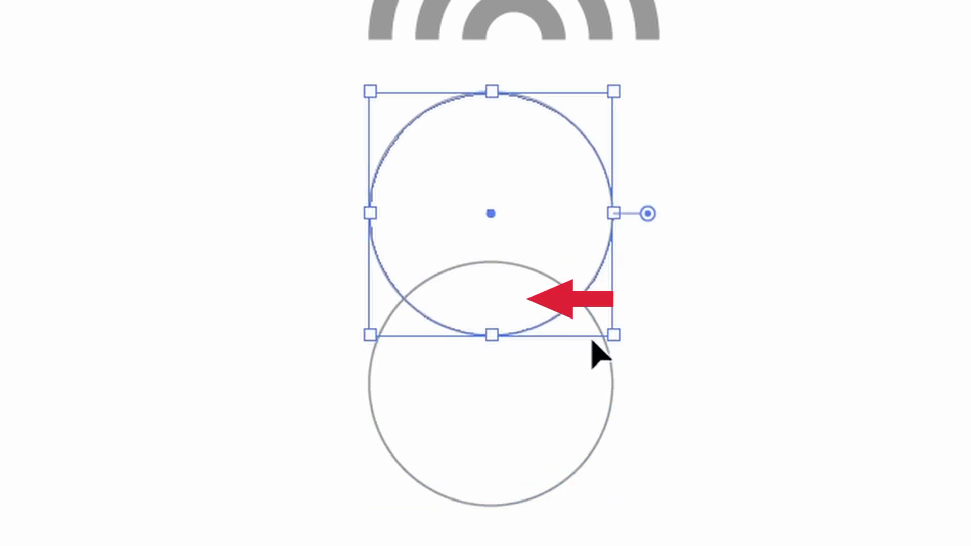
left_click(734, 503)
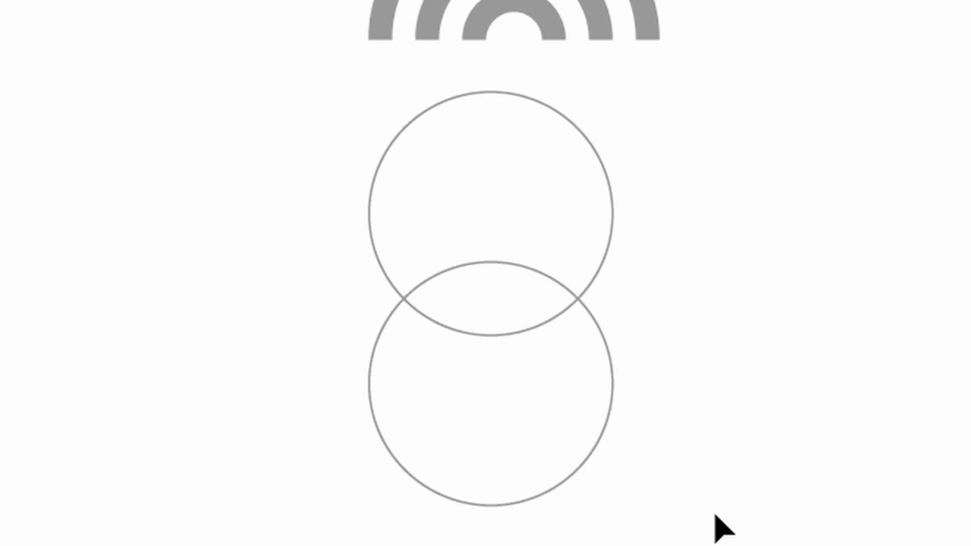
Intersect the two overlapping circles with Pathfinder to keep only their shared eye shape.
left_click_drag(721, 505, 119, 237)
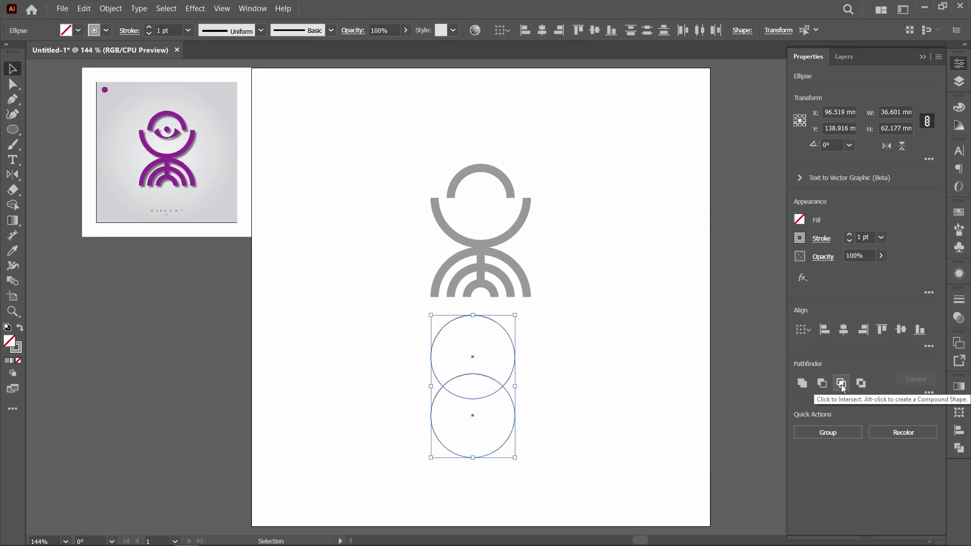
left_click(586, 265)
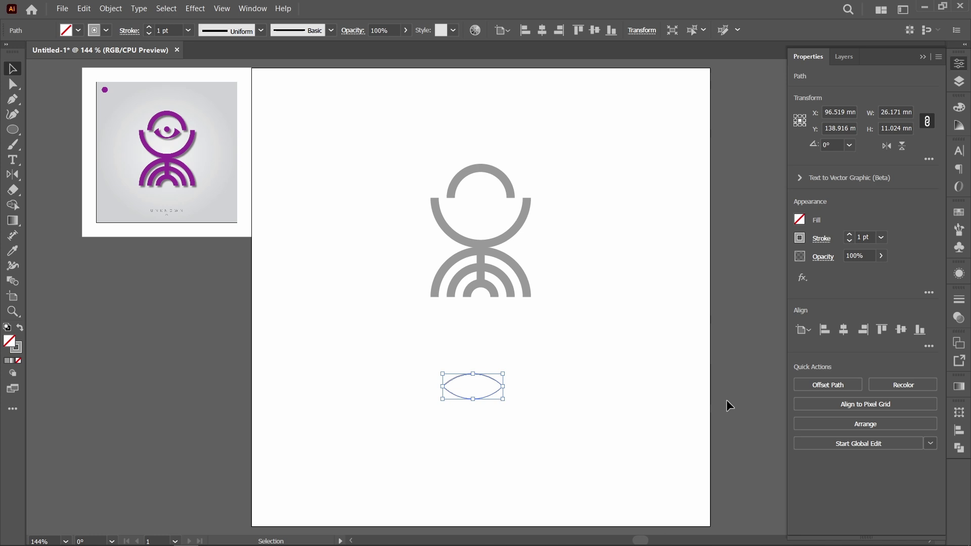
left_click(586, 411)
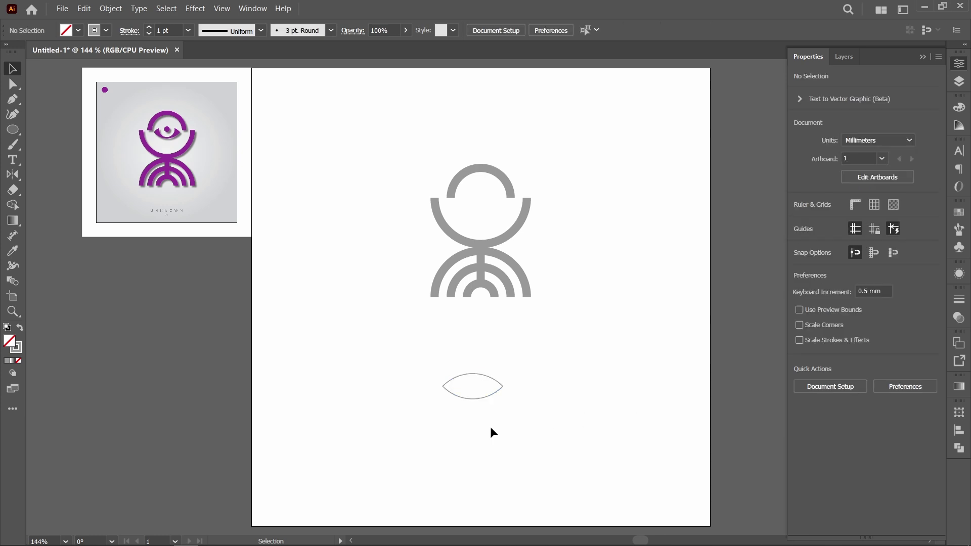
Draw two facing quarter arcs with the Arc tool, sharing both endpoints, to form a separate diagonal eye shape below the logo.
left_click(479, 396)
left_click(12, 130)
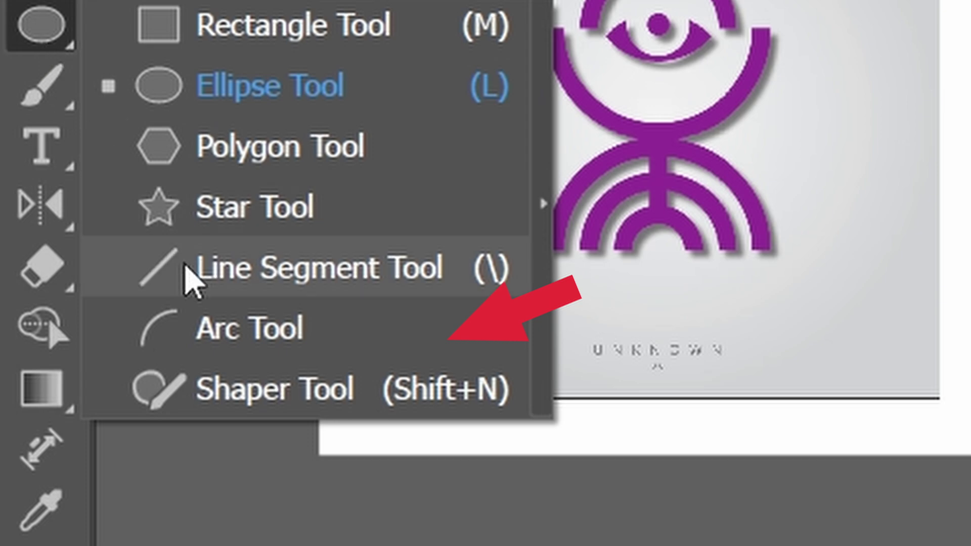
left_click(205, 344)
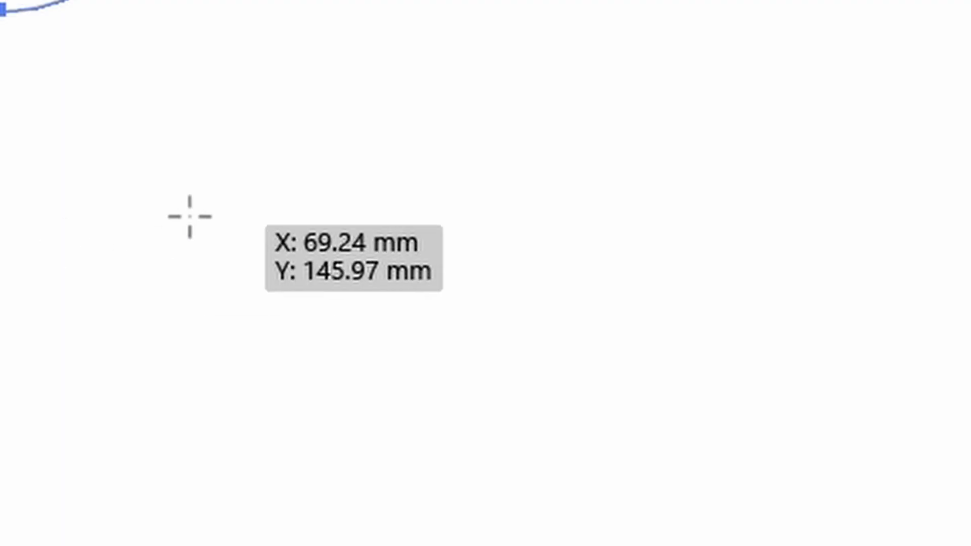
left_click_drag(203, 143, 463, 351)
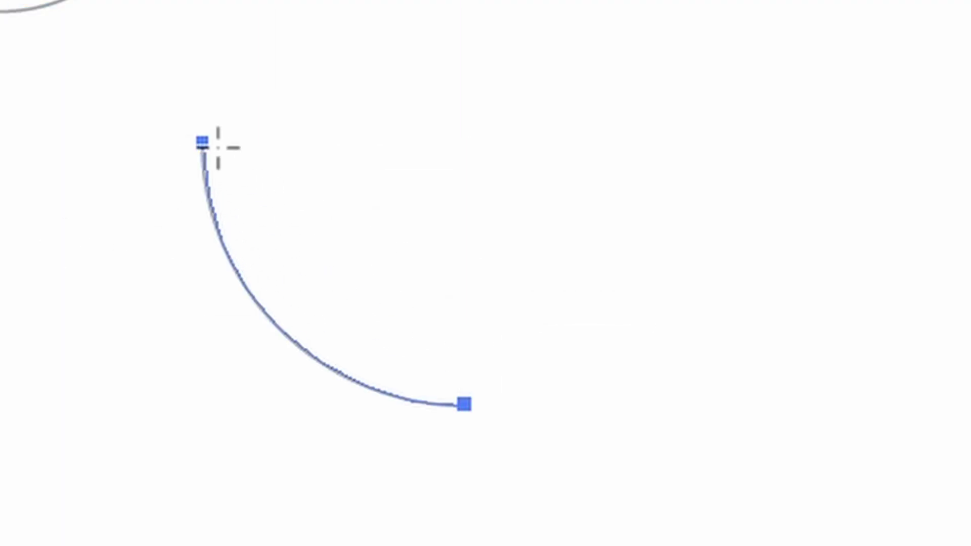
left_click_drag(464, 403, 203, 142)
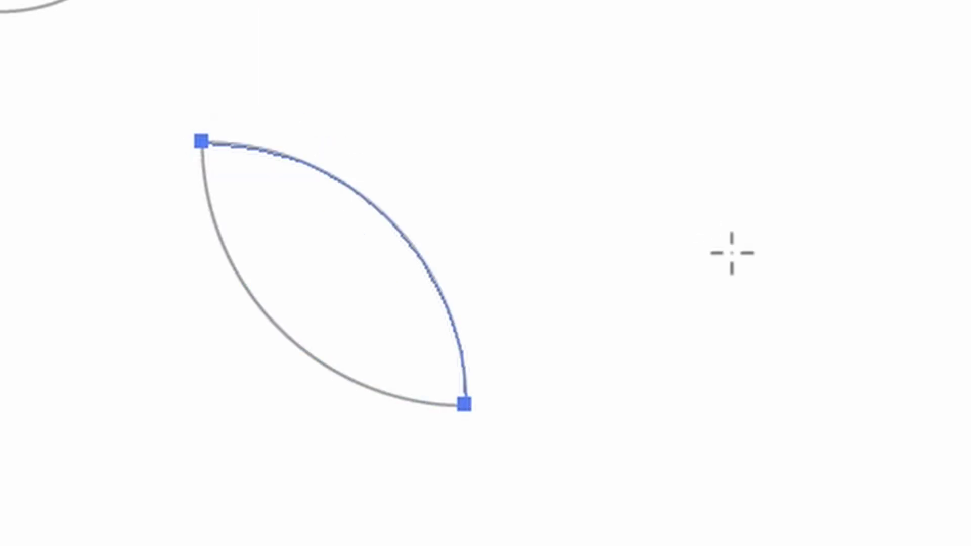
Rotate both arcs together by 45° so the arc-built eye shape lies horizontally.
key("ctrl+a")
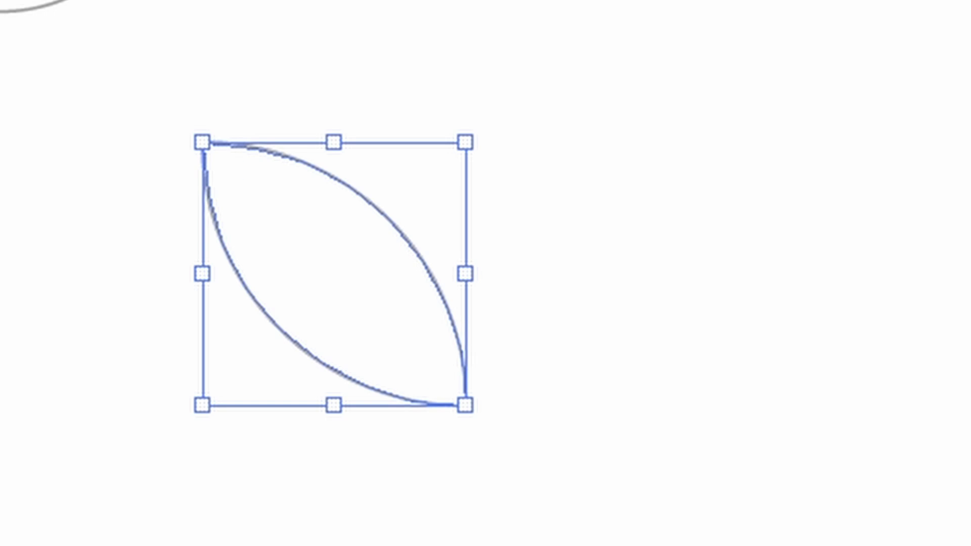
key("r")
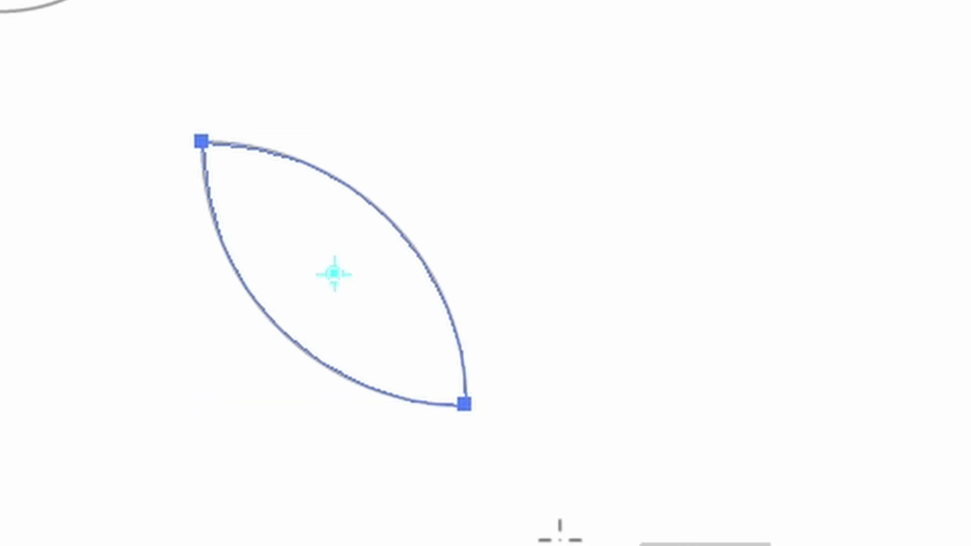
left_click_drag(560, 529, 751, 404)
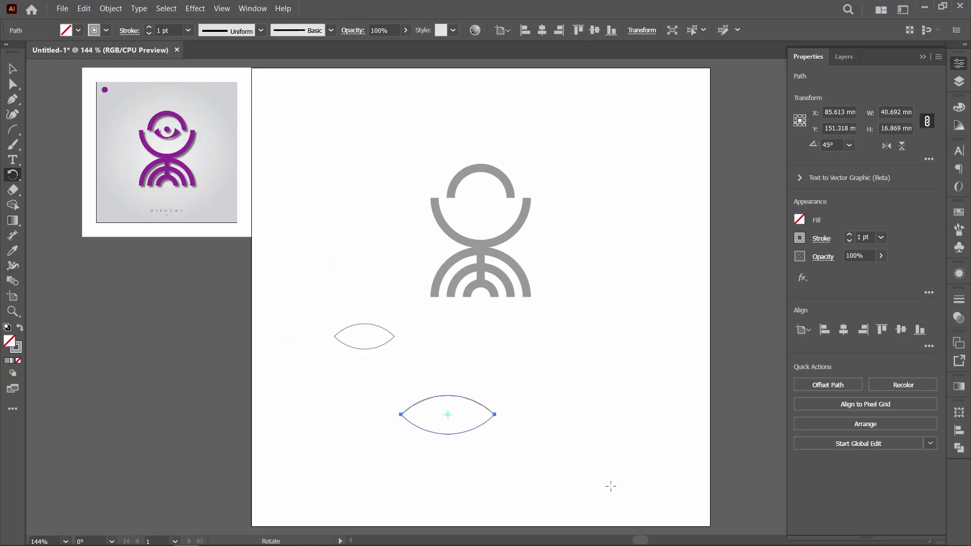
Delete the two-arc eye shape and keep the one made from intersected circles.
key("v")
left_click(528, 460)
left_click_drag(511, 444, 413, 403)
key("Delete")
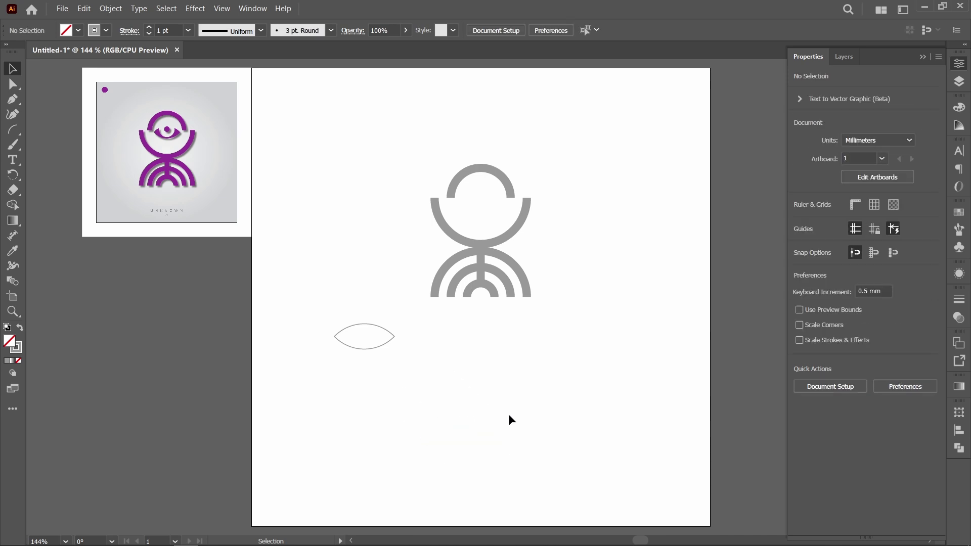
Enlarge the whole gray logo to about twice its size and centre it on the artboard.
left_click(374, 348)
left_click_drag(401, 141, 601, 336)
left_click_drag(535, 299, 593, 365)
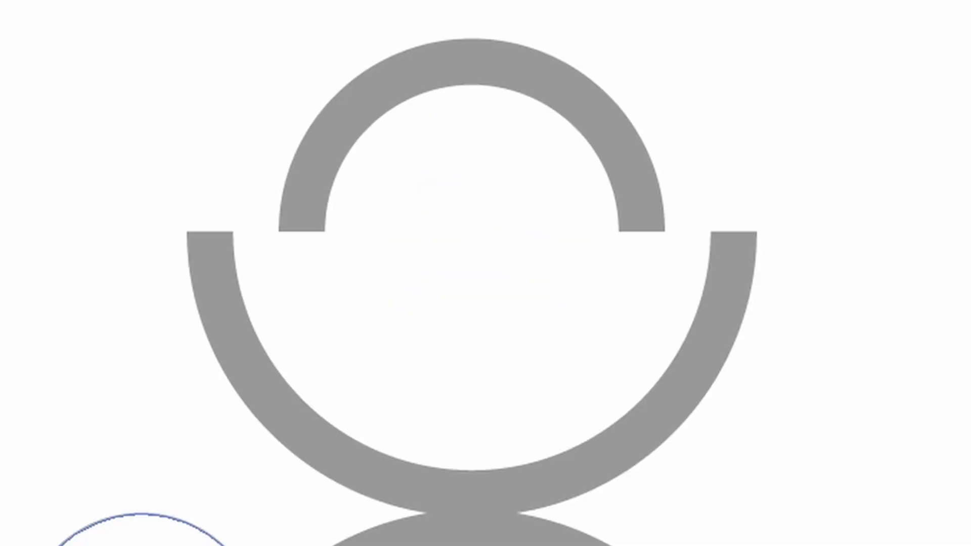
Place the eye outline, about 37.5 mm wide, centrally under the upper arch and nudge it slightly below the arch's ends.
left_click_drag(192, 545, 597, 304)
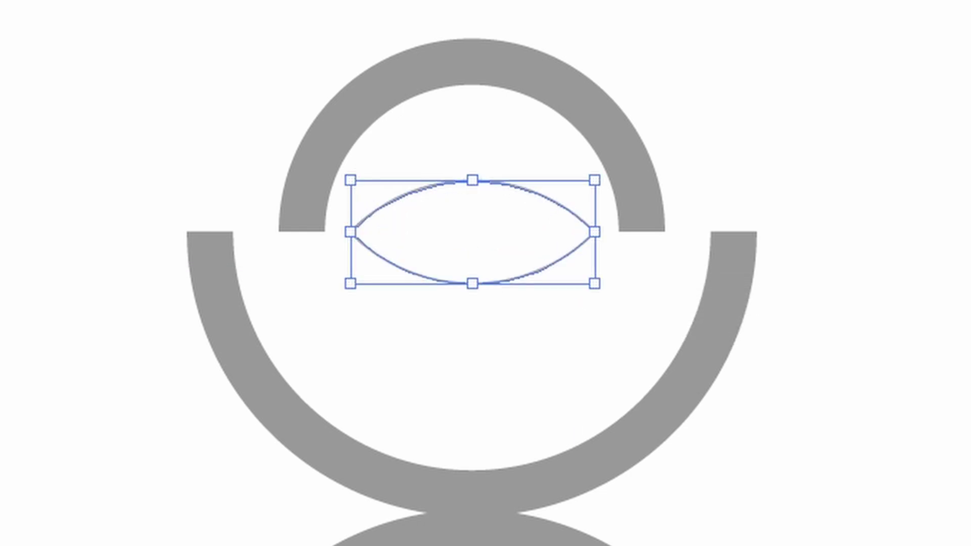
key("Down")
key("Down")
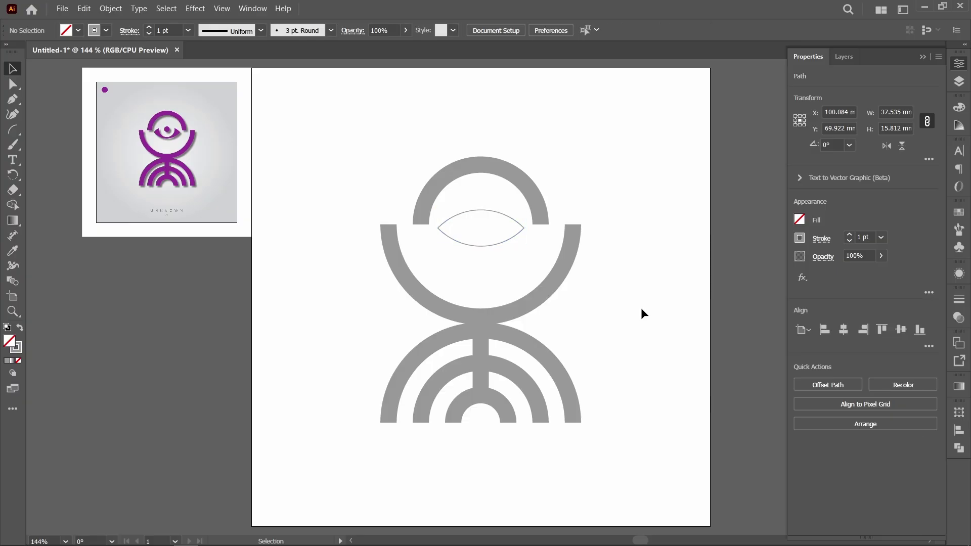
left_click(810, 476)
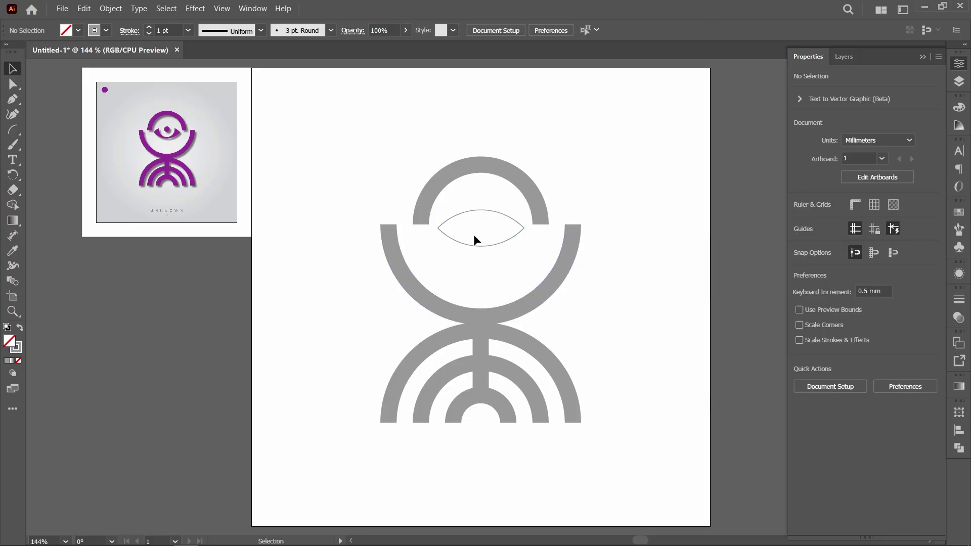
Swap the eye's fill and stroke so it becomes a solid gray shape without an outline.
left_click(481, 246)
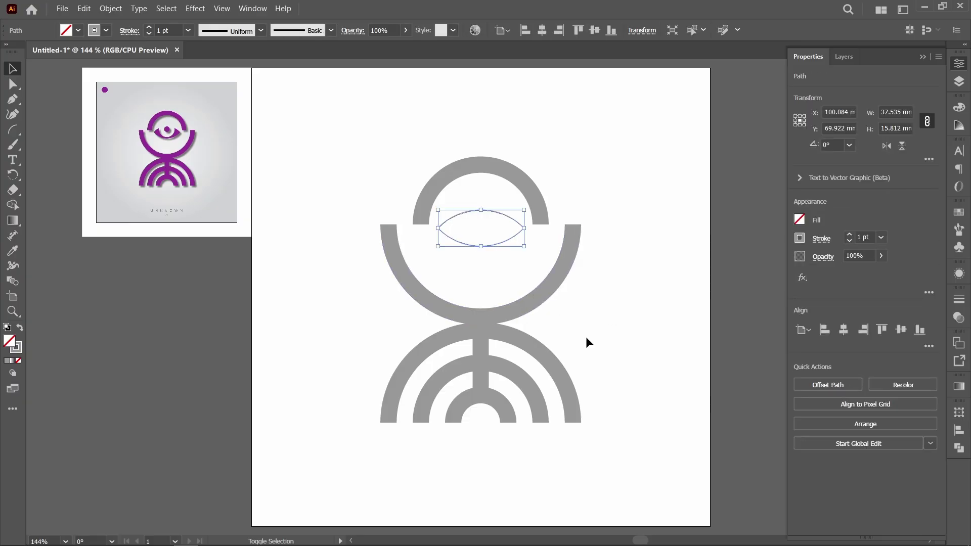
key("shift+x")
left_click(617, 339)
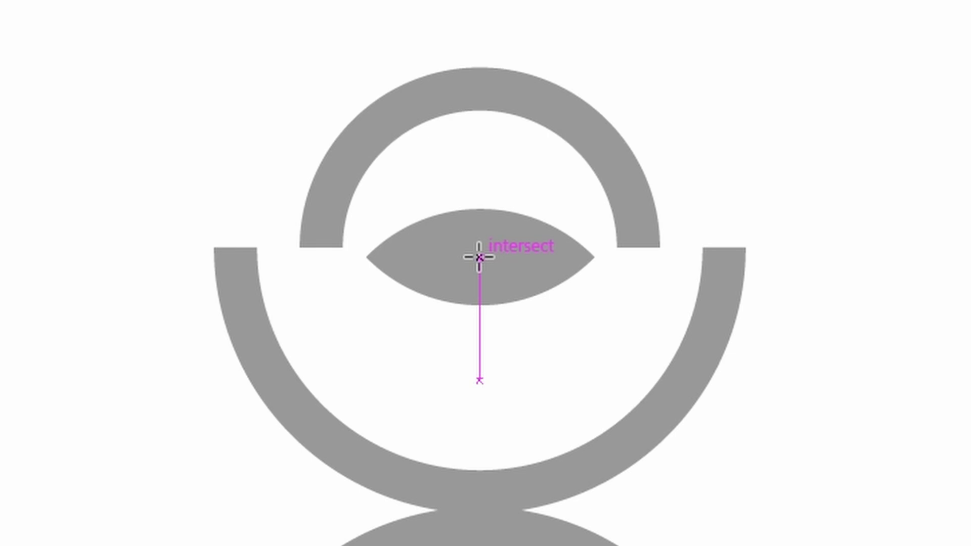
Draw a circle from the eye's centre with a 1 pt red stroke and no fill, and move it up 4.5 mm.
left_click_drag(479, 258, 545, 311)
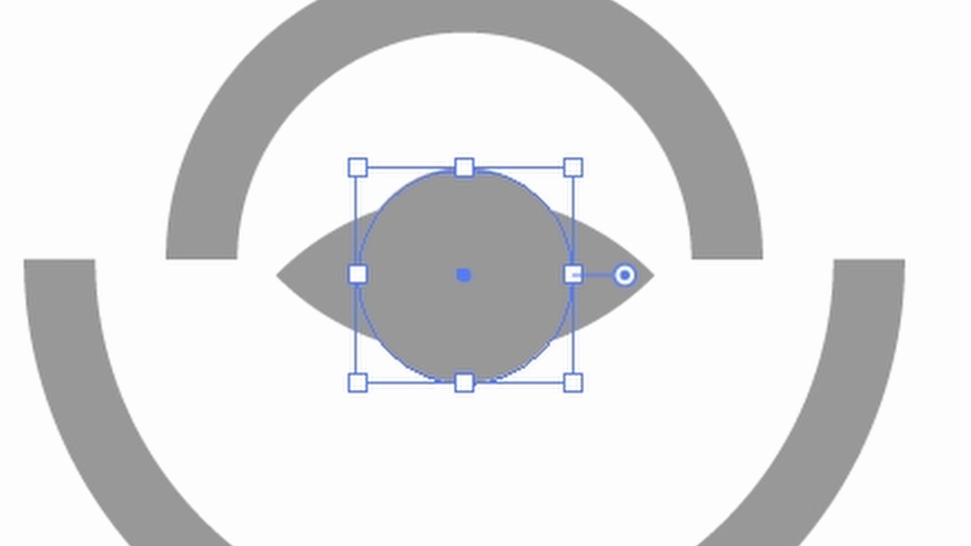
key("slash")
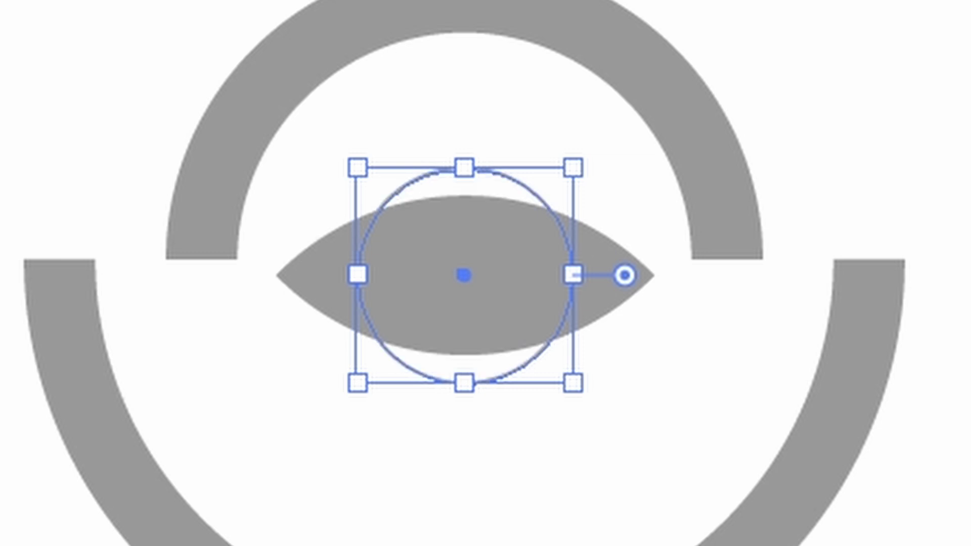
key("Up")
key("Up")
key("Up")
key("Up")
key("Up")
key("Up")
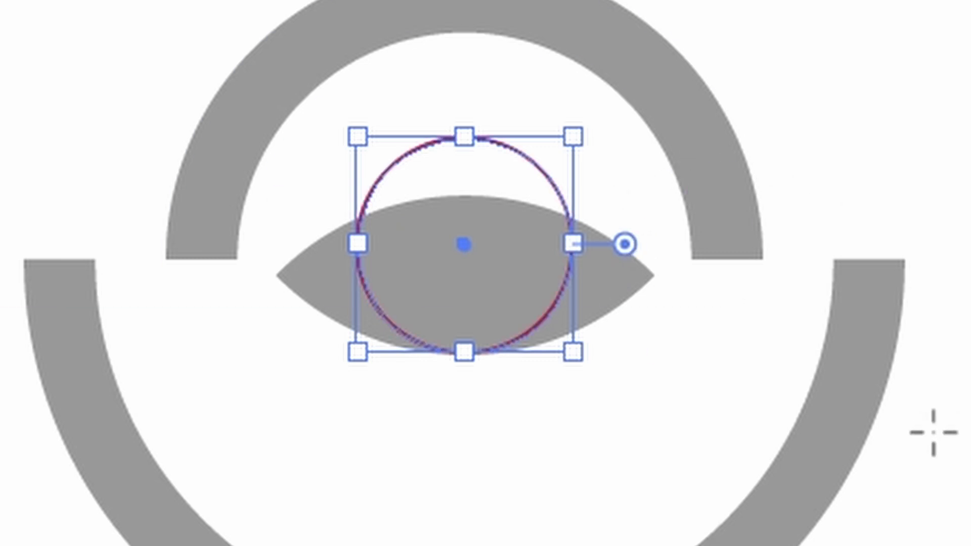
key("Up")
key("Up")
key("Up")
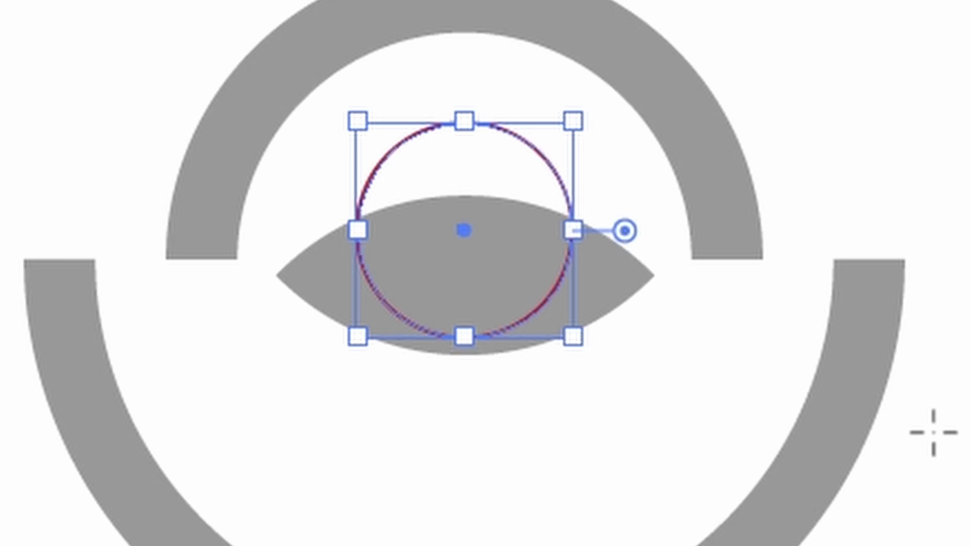
Enlarge the red circle slightly from its centre and move it up 1 mm, leaving a thin strip of the eye below.
mouse_move(572, 337)
left_mouse_down()
mouse_move(592, 349)
mouse_move(580, 337)
left_mouse_up()
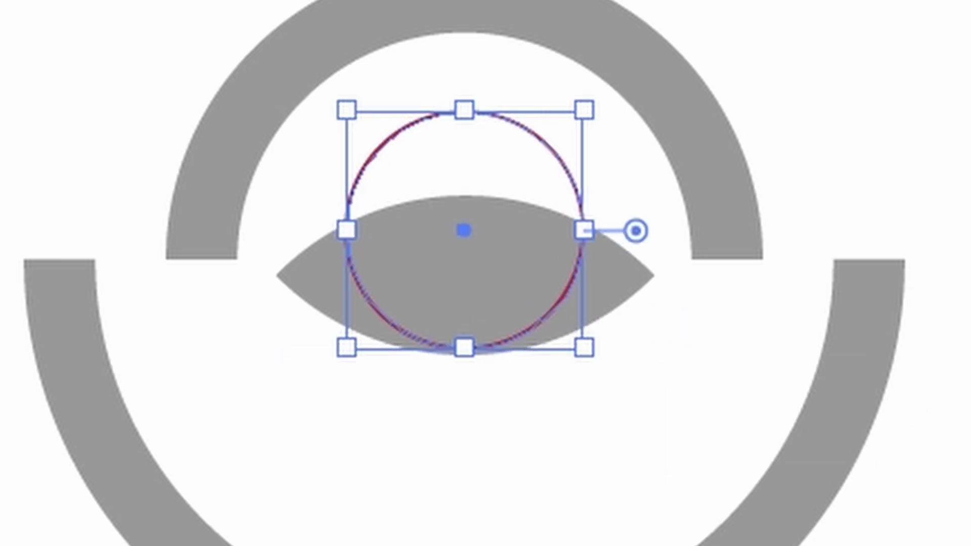
key("Up")
key("Up")
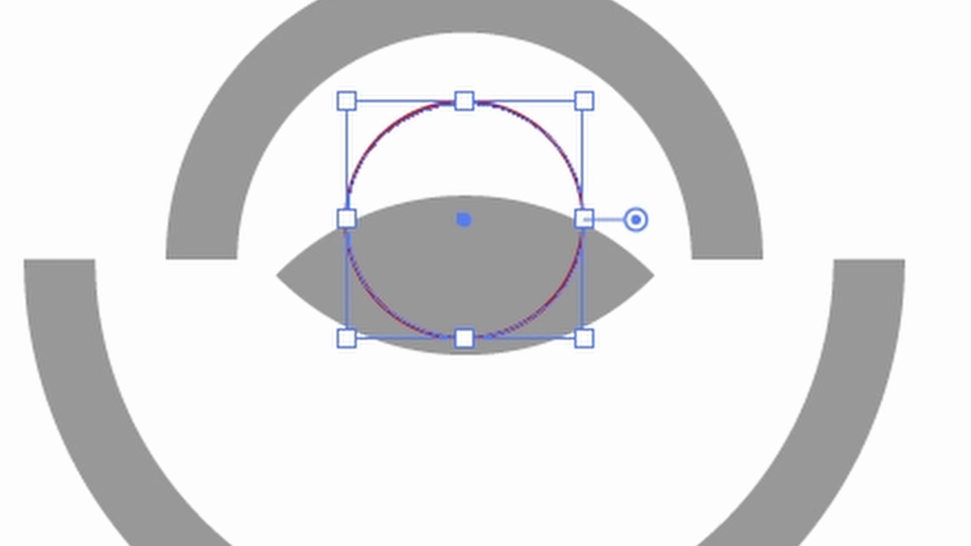
key("ctrl+shift+a")
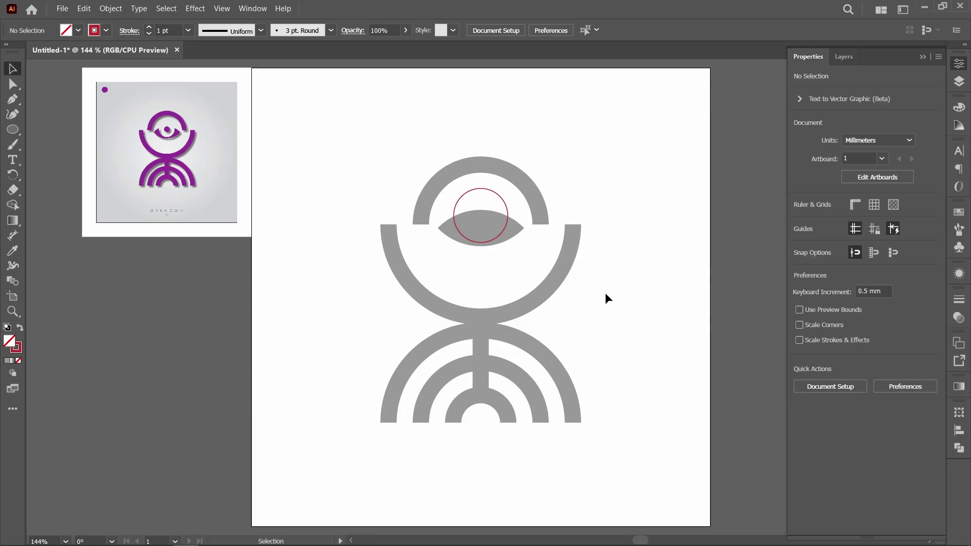
Create a concentric copy of the red circle at about one third of its size as the pupil.
left_click_drag(519, 249, 476, 222)
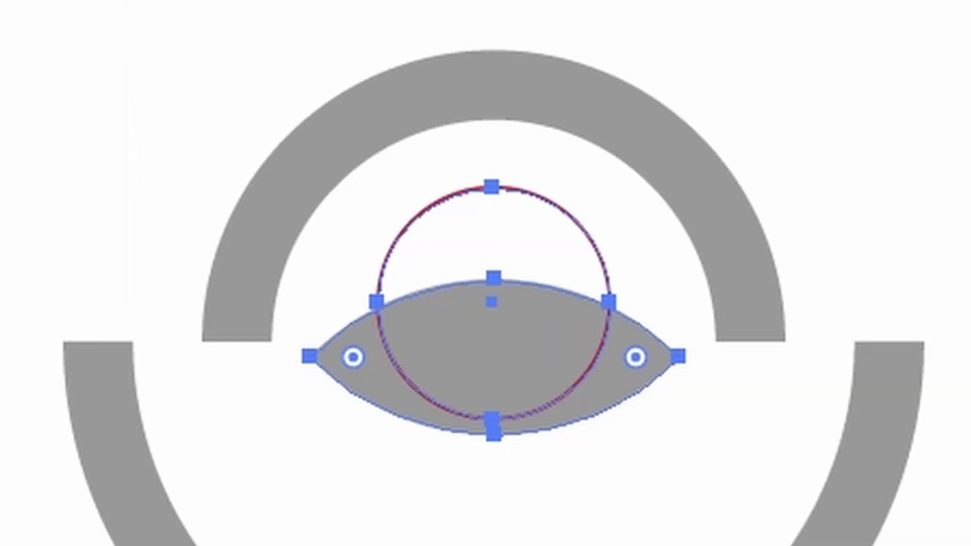
left_click(493, 188)
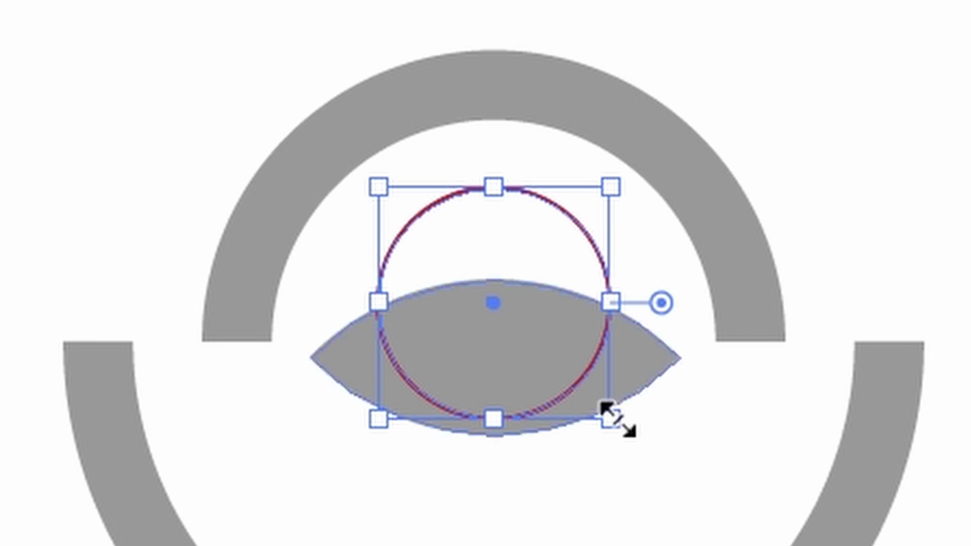
left_click_drag(610, 419, 538, 344)
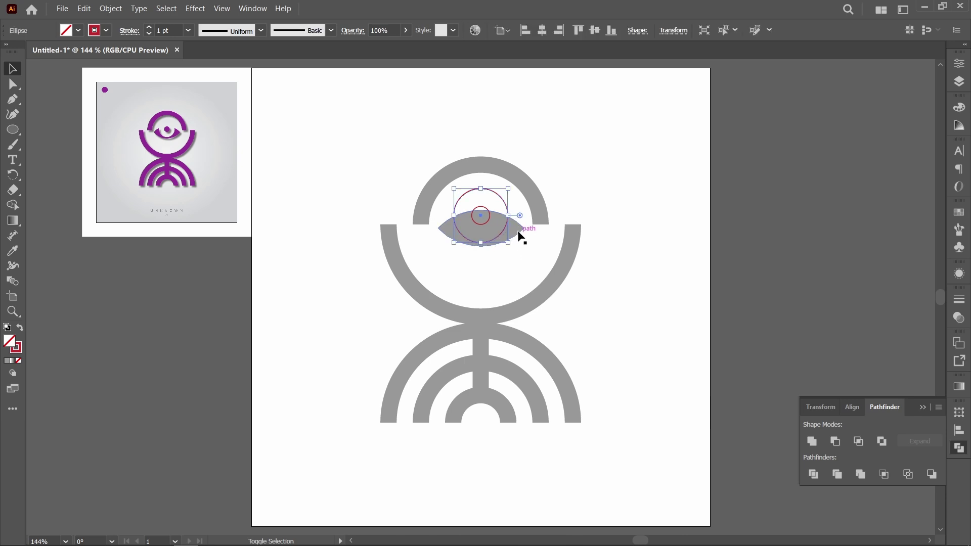
Subtract the large red circle from the gray eye shape with Pathfinder Minus Front.
left_click(517, 231, "shift")
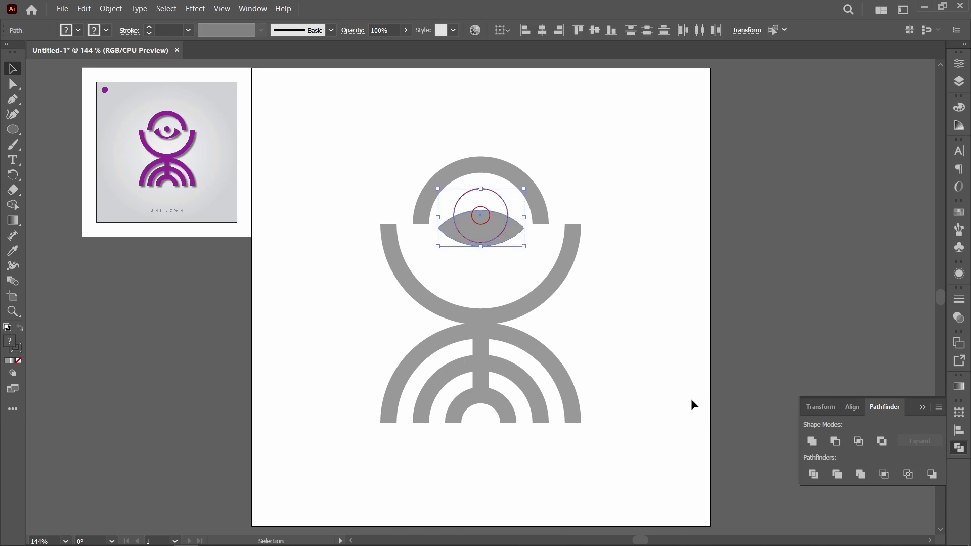
left_click(835, 441)
left_click(614, 302)
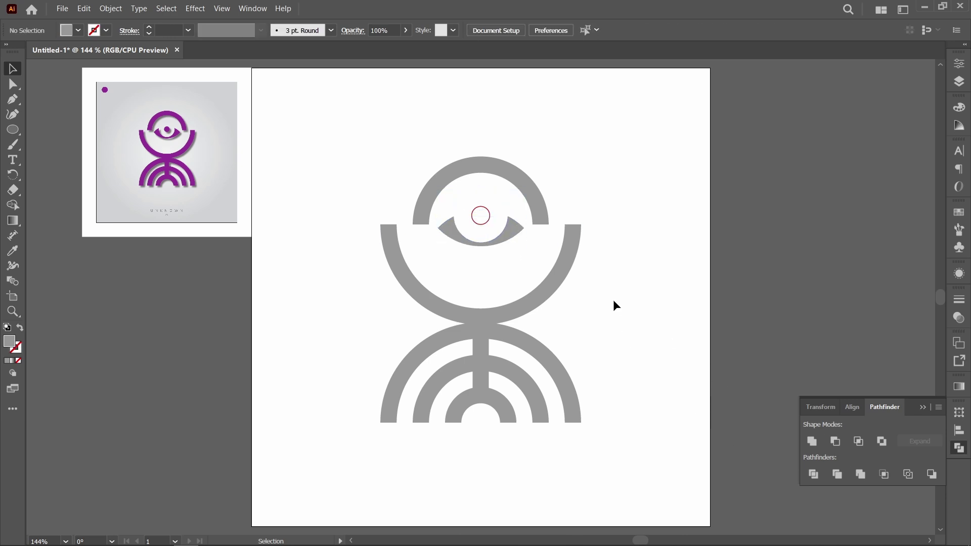
Give the pupil circle the gray fill and no stroke by sampling the existing logo artwork with the Eyedropper.
left_click(487, 223)
key("i")
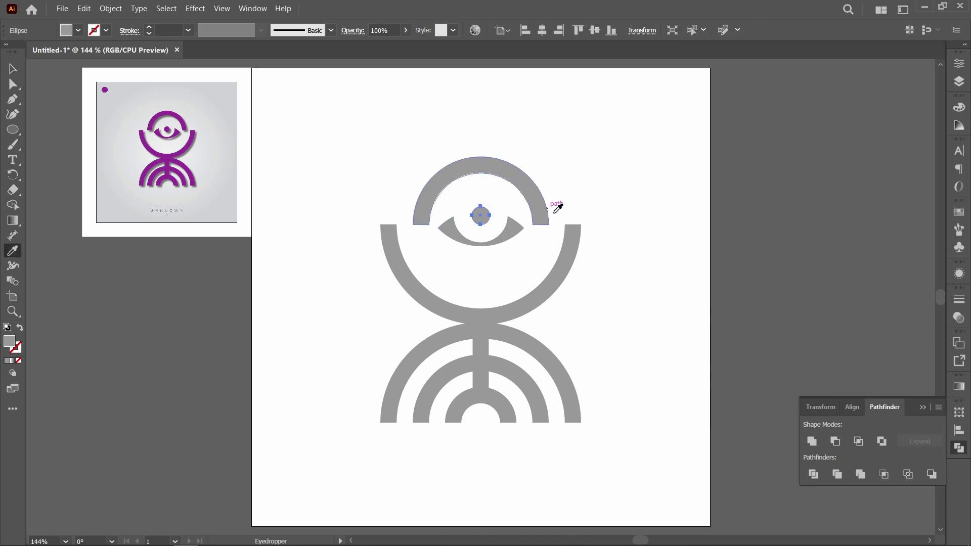
key("v")
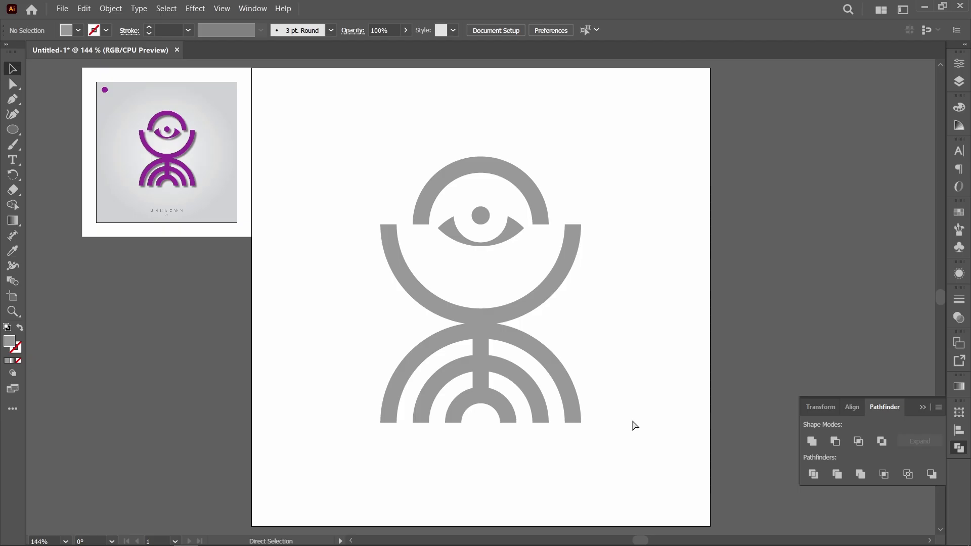
Switch to Outline view and merge all the logo's overlapping shapes with Pathfinder Unite.
key("ctrl+y")
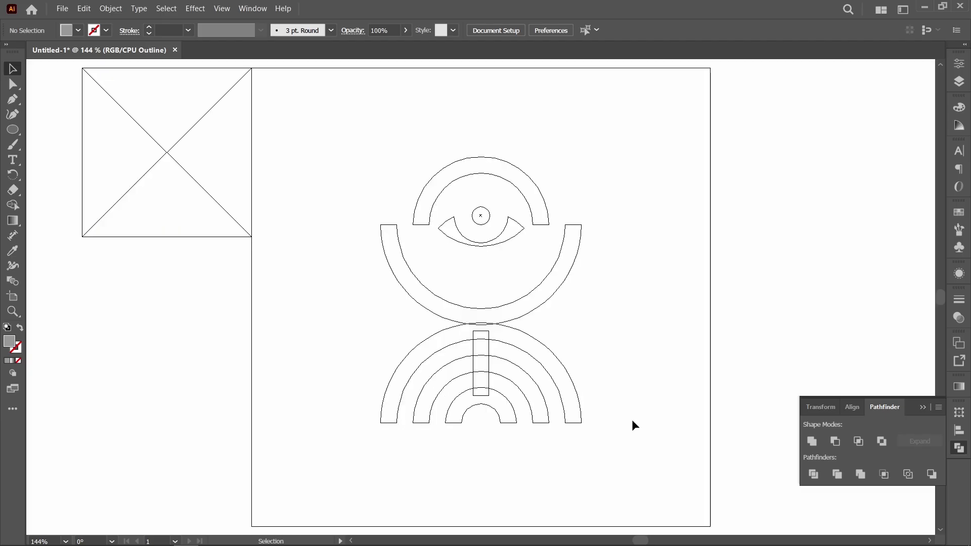
left_click_drag(559, 395, 653, 431)
key("v")
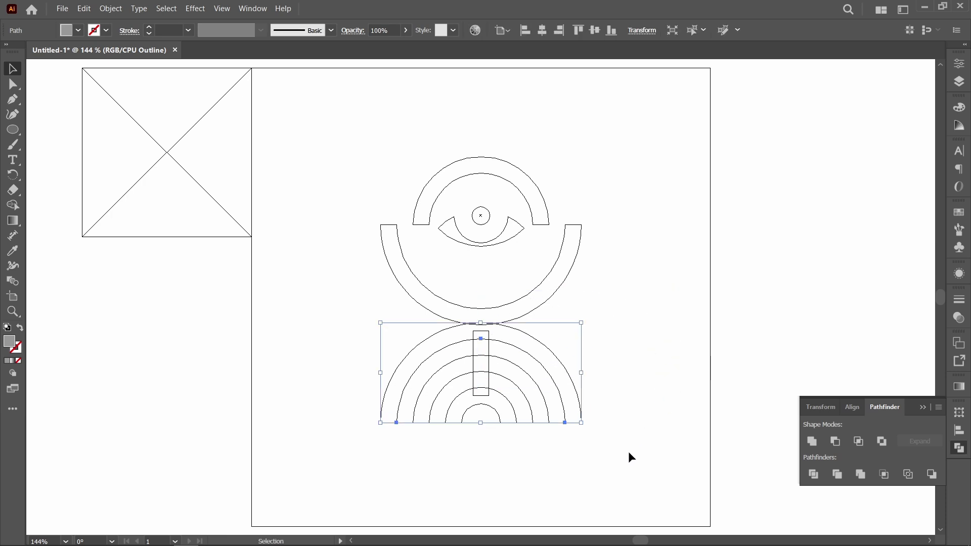
left_click_drag(314, 124, 651, 470)
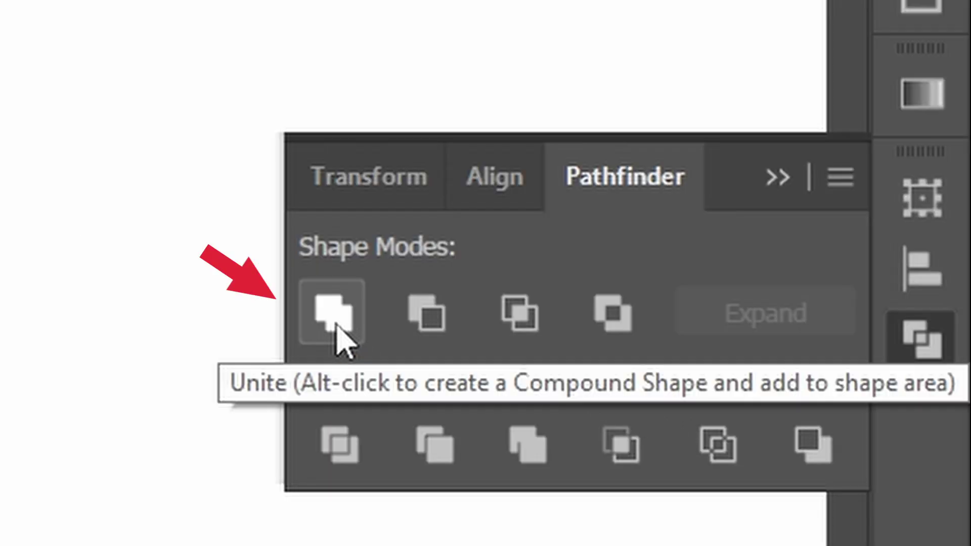
left_click(336, 326)
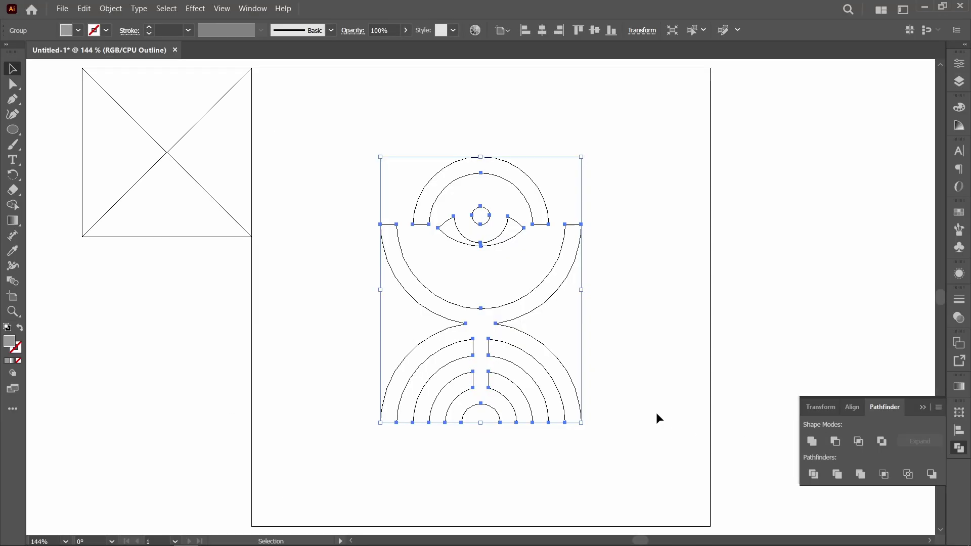
Return from Outline to Preview view and select the united logo.
left_click(657, 412)
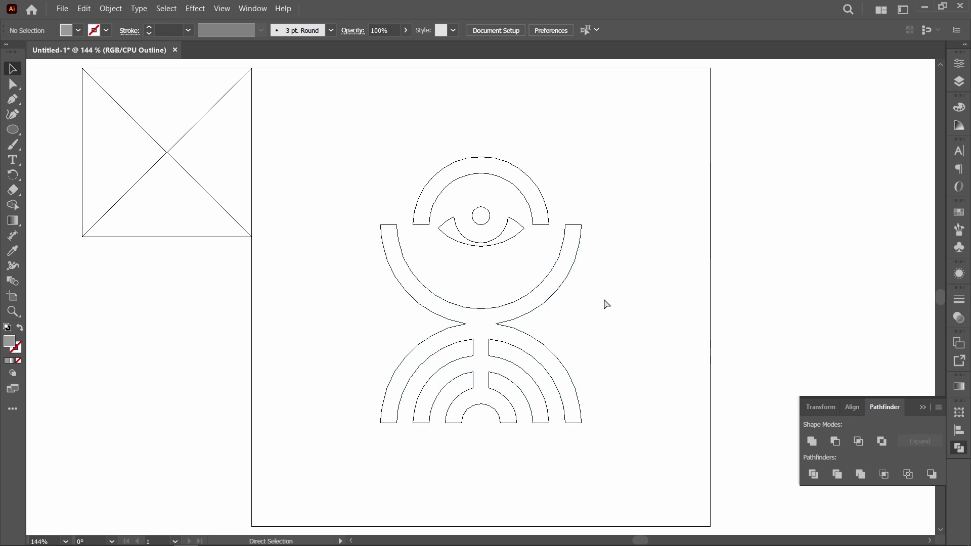
key("ctrl+y")
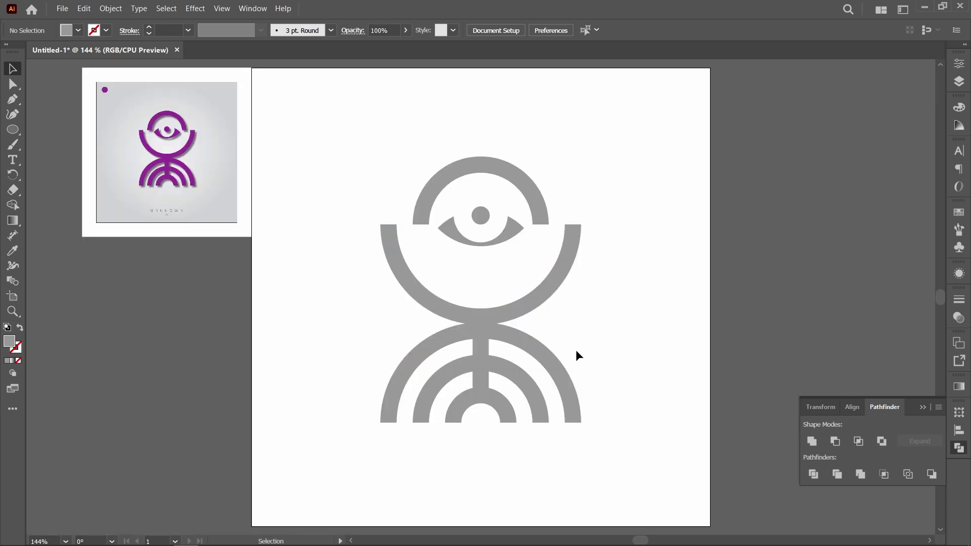
left_click(560, 371)
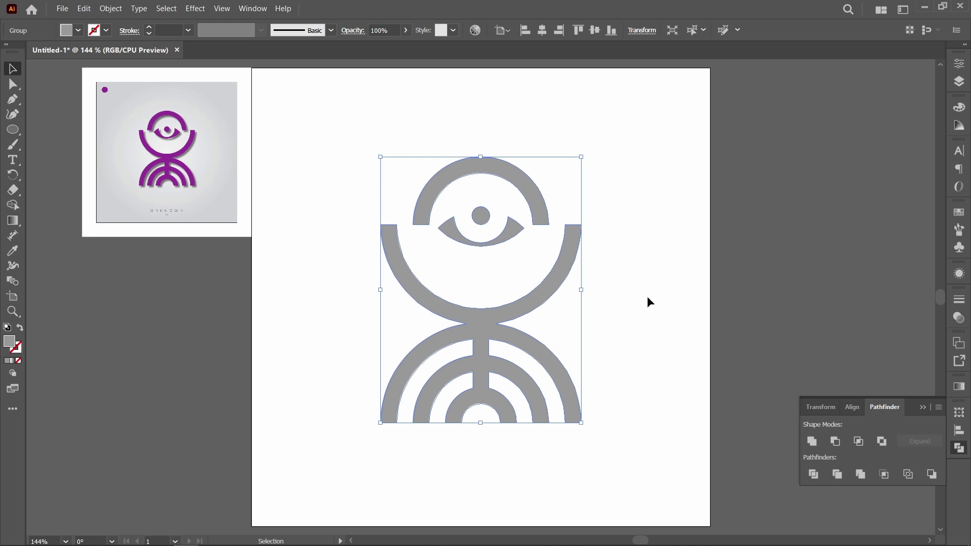
Change the fill of the whole united logo to a darker gray swatch and deselect it.
left_click(79, 30)
left_click(53, 89)
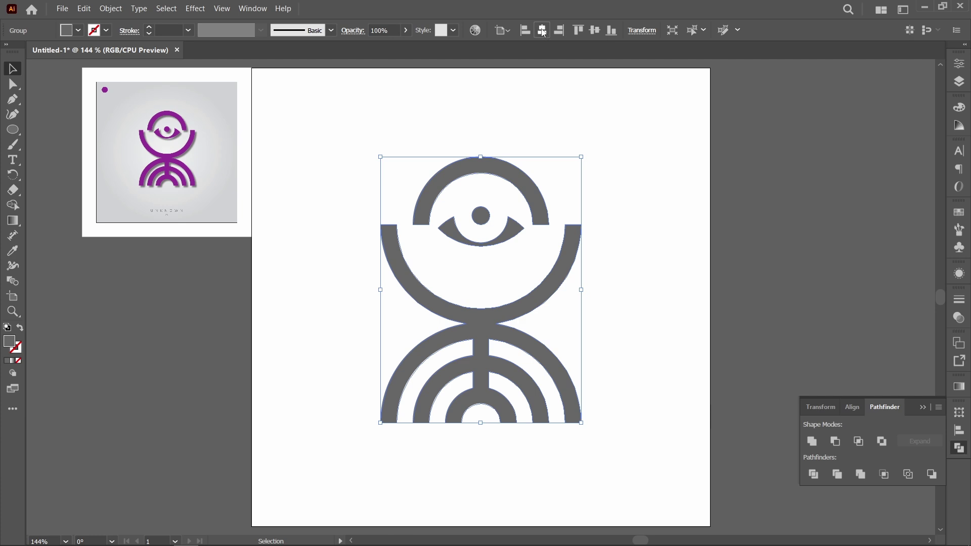
left_click(666, 268)
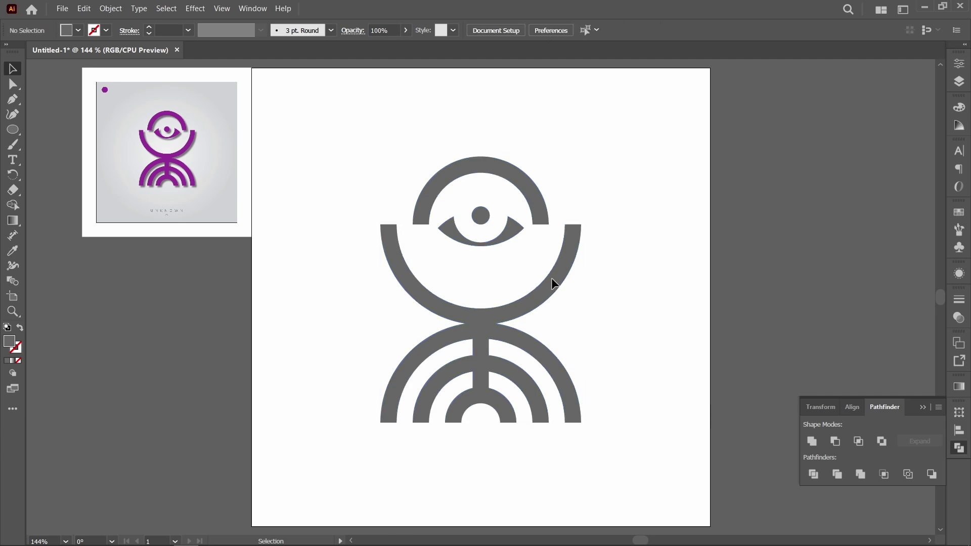
Add the text "ONE EYED DOLL" centered below the logo's concentric arches.
left_click(13, 160)
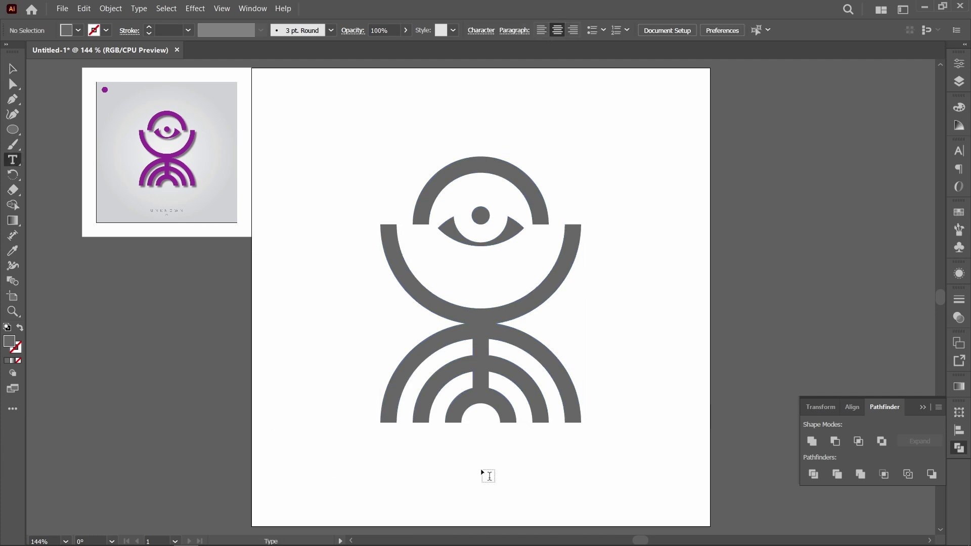
left_click(482, 471)
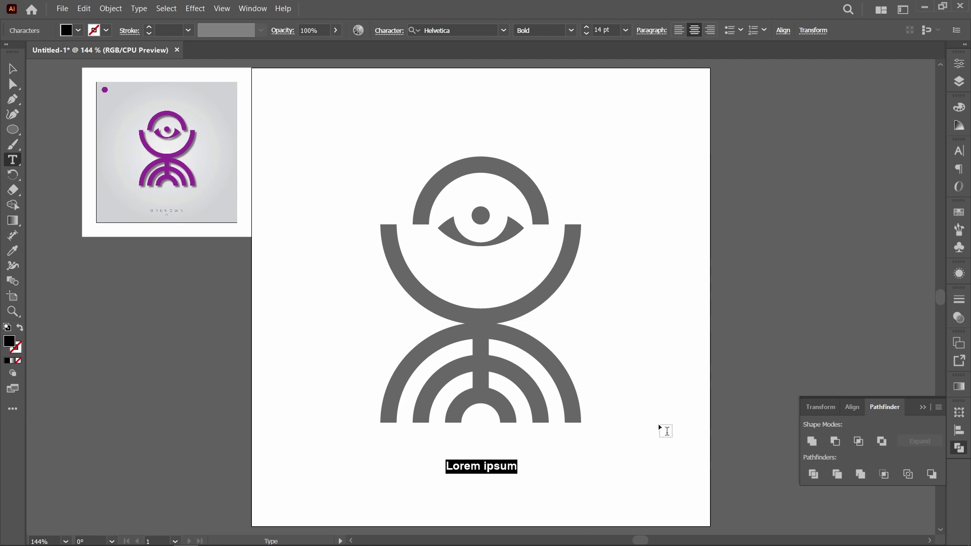
type("ONE EY")
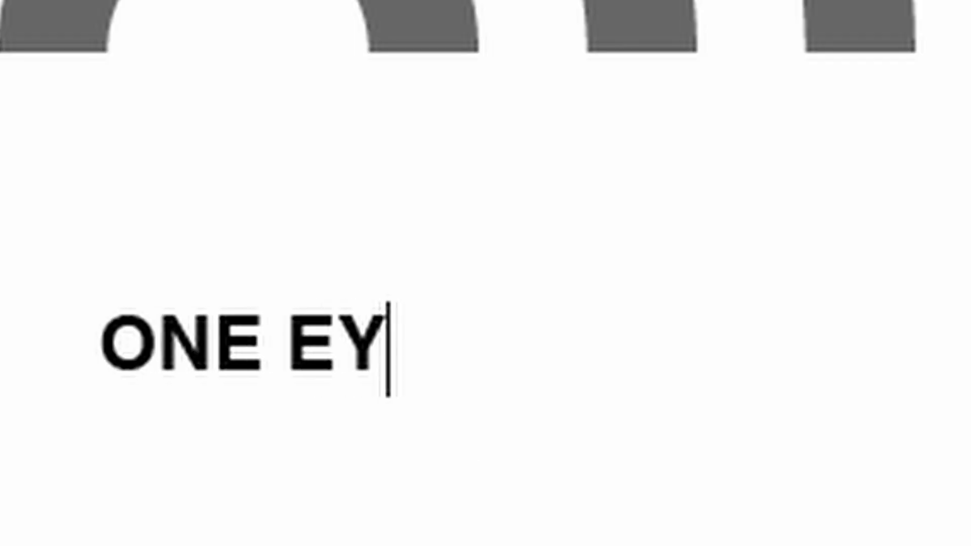
type("ED DOLL")
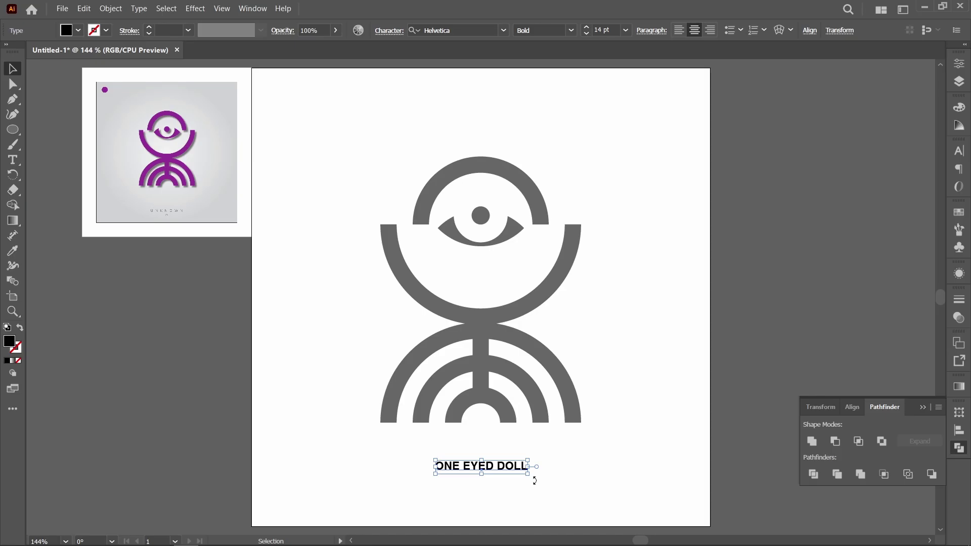
Widen the letter spacing of the "ONE EYED DOLL" text with ten or so tracking increments and deselect it.
key("alt+Right")
key("alt+Right")
key("alt+Right")
key("alt+Right")
key("alt+Right")
key("alt+Right")
key("alt+Right")
key("alt+Right")
key("alt+Right")
key("alt+Right")
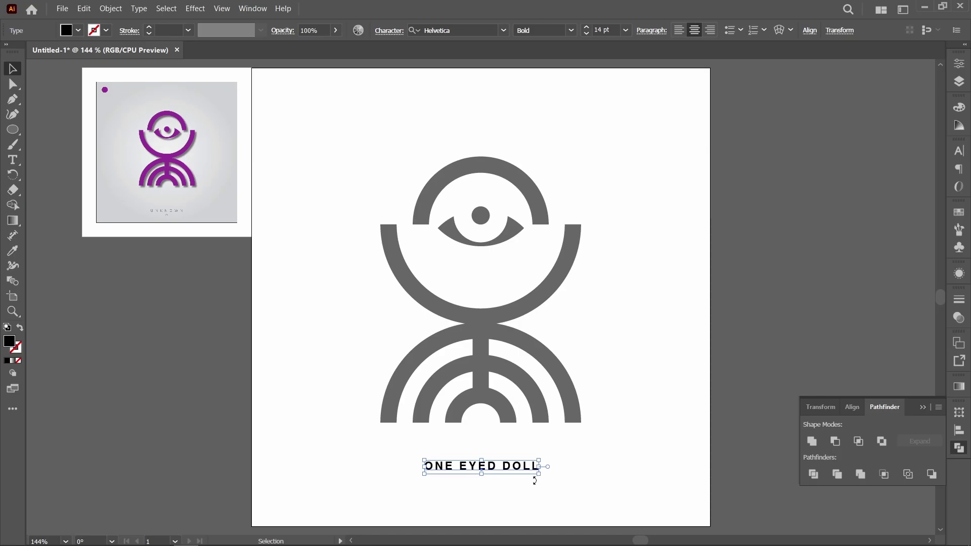
left_click(582, 489)
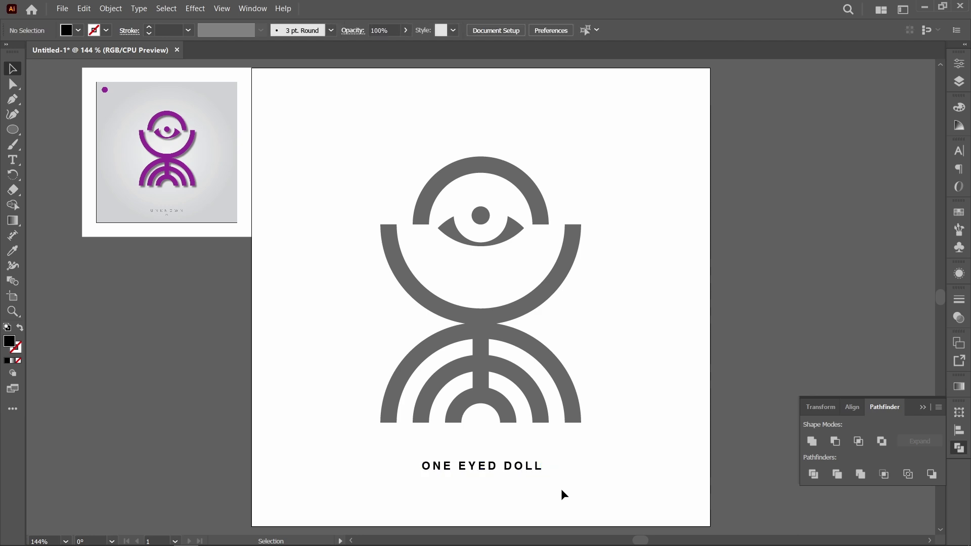
Fill the "ONE EYED DOLL" text with a light gray swatch, lighter than the logo, and deselect it.
left_click(522, 471)
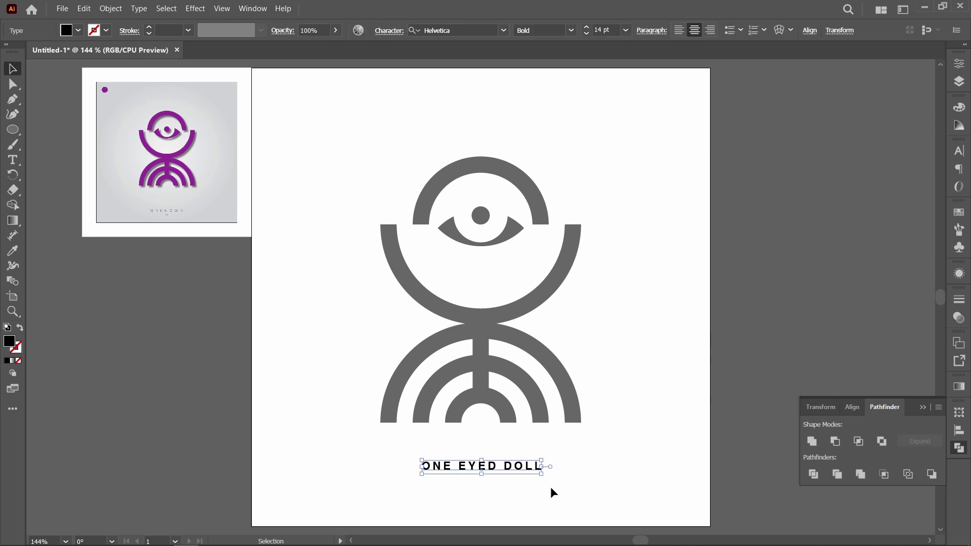
left_click(79, 29)
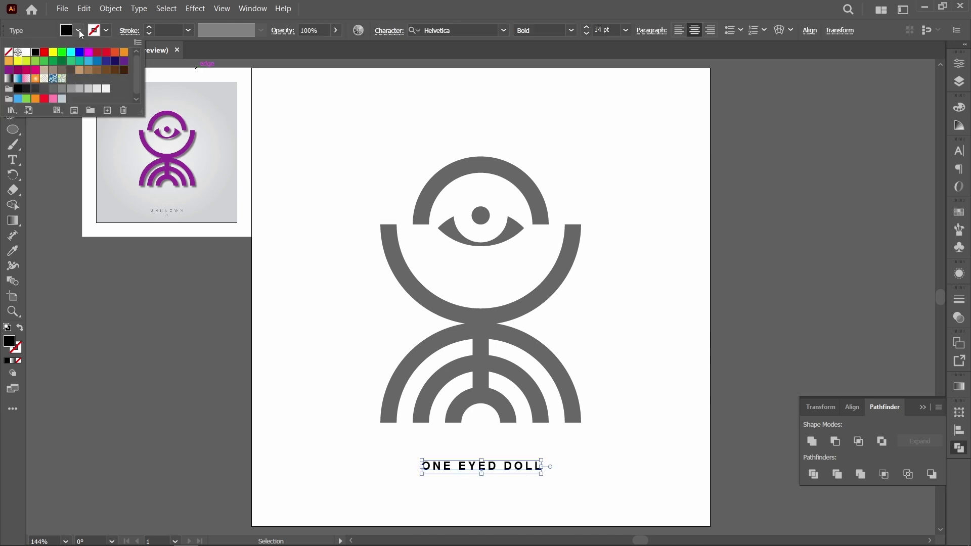
left_click(70, 89)
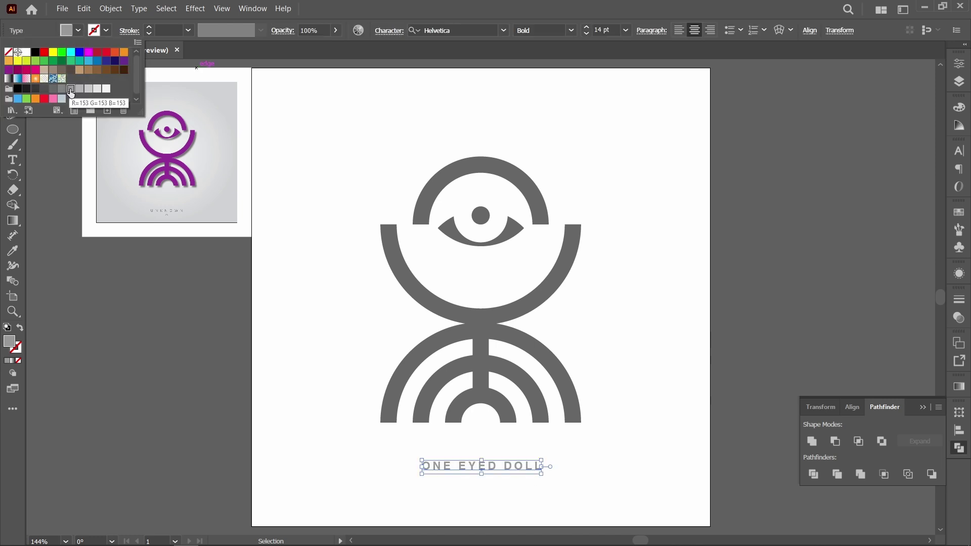
left_click(79, 89)
left_click(612, 378)
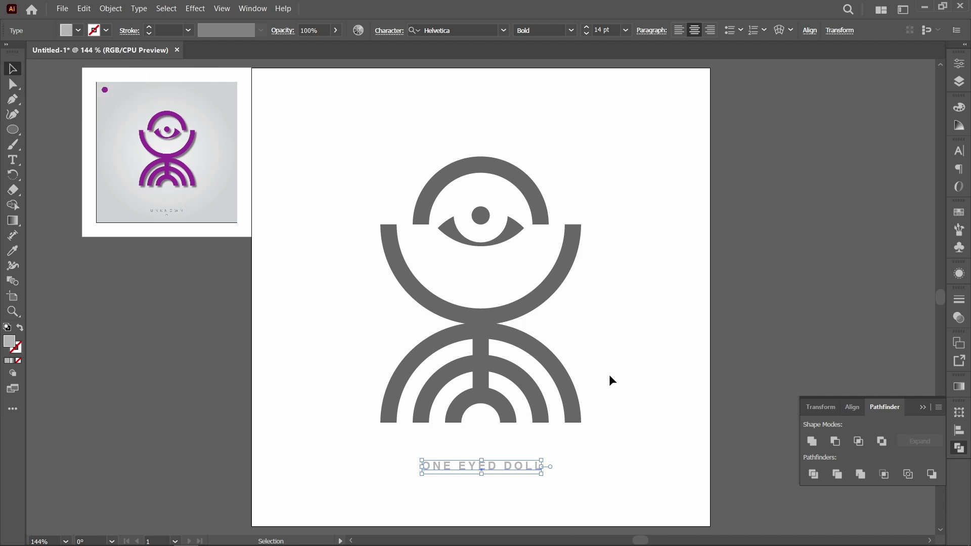
left_click(542, 507)
Group the logo with its "ONE EYED DOLL" text and center the group vertically on the artboard.
left_click_drag(617, 485, 401, 345)
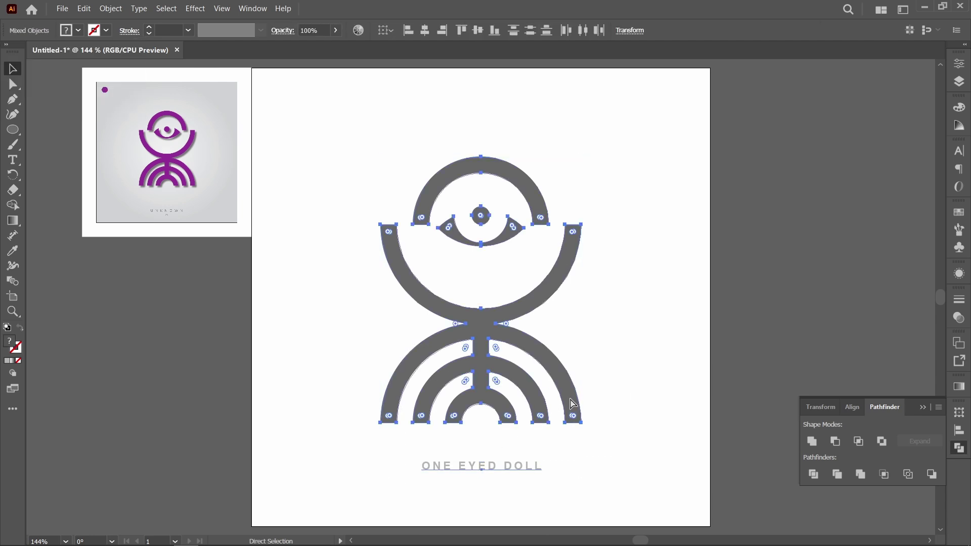
key("ctrl+g")
left_click(477, 31)
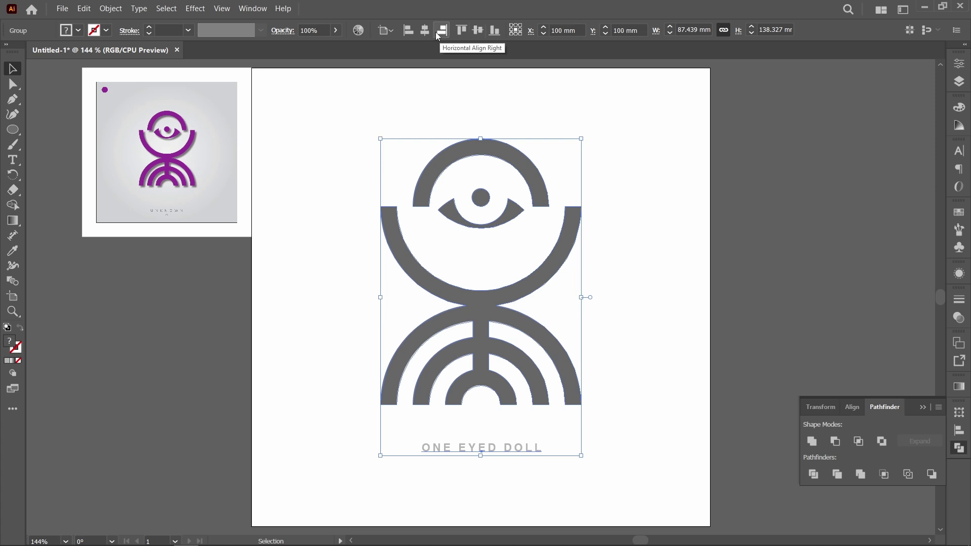
left_click(647, 218)
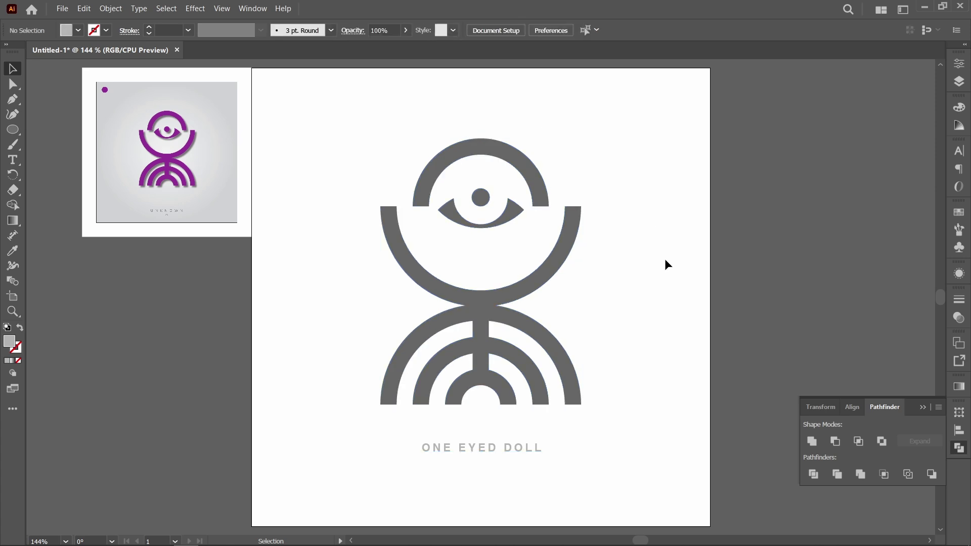